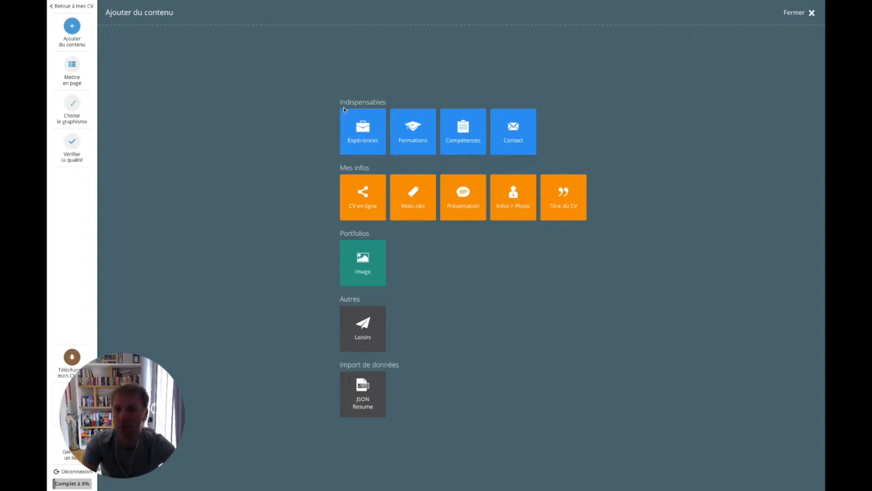
Start a Product Owner et Coach Agile experience beginning in 2017, still ongoing (En cours)
{"action": "left_click", "coordinate": [362, 134]}
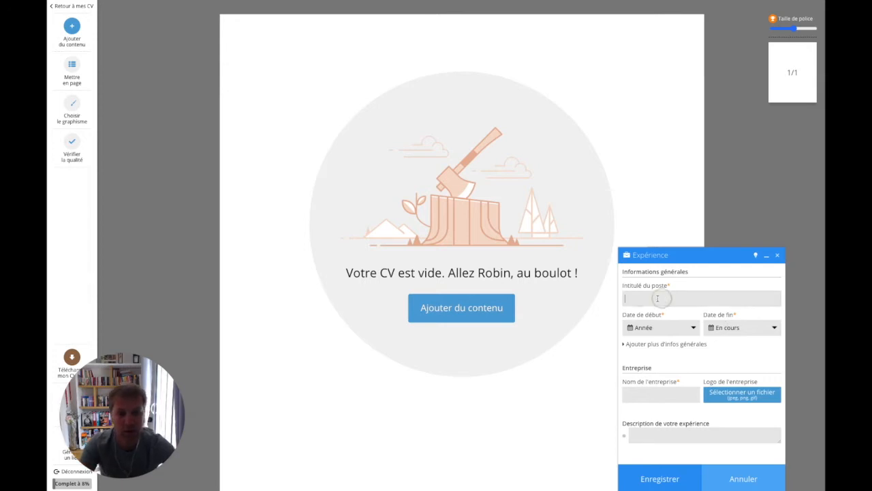
{"action": "type", "text": "Product Owner et Coach Agile"}
{"action": "left_click", "coordinate": [656, 331]}
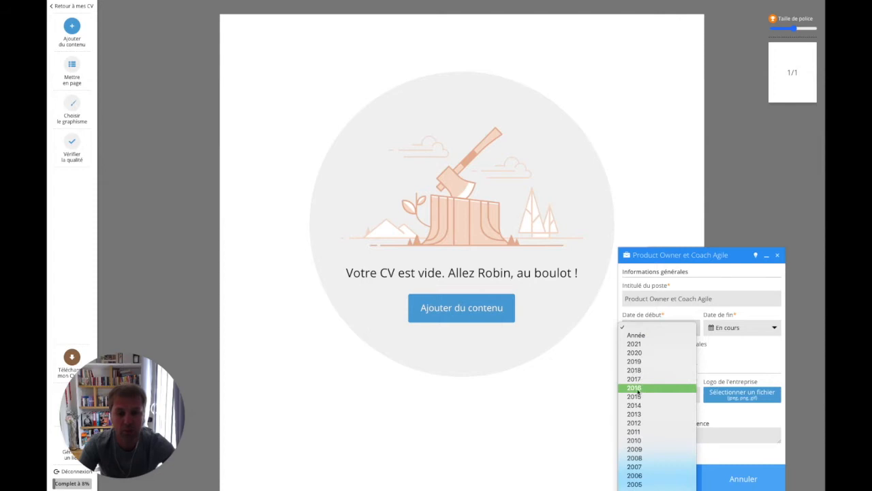
{"action": "left_click", "coordinate": [656, 379]}
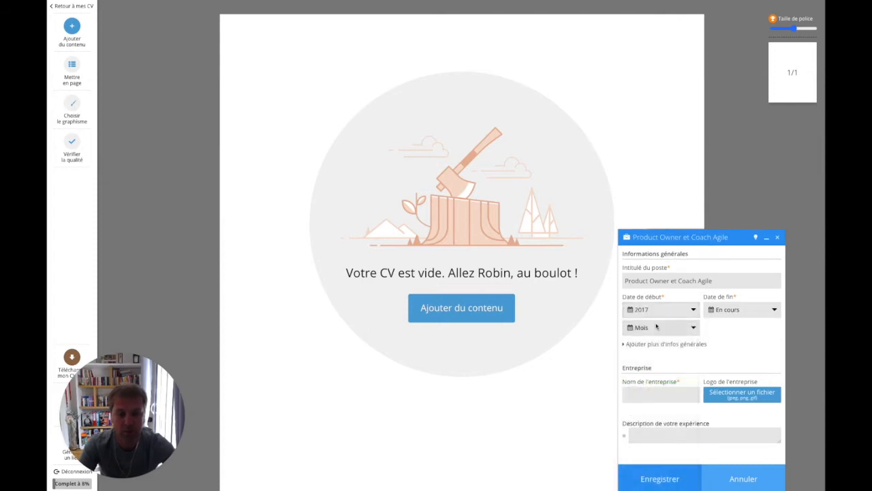
{"action": "left_click", "coordinate": [732, 310]}
{"action": "left_click", "coordinate": [739, 309]}
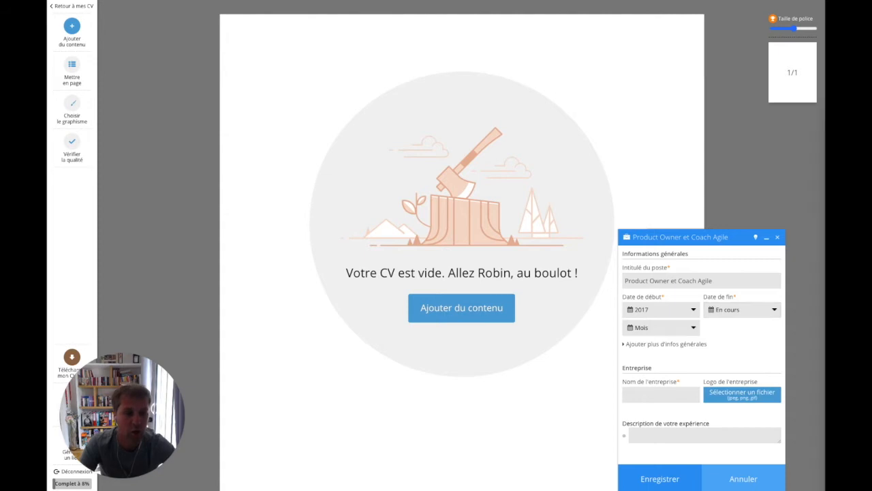
Enter UMan Tech as the company, paste the five description bullets, and save the experience
{"action": "left_click", "coordinate": [633, 399]}
{"action": "type", "text": "UMan Tech"}
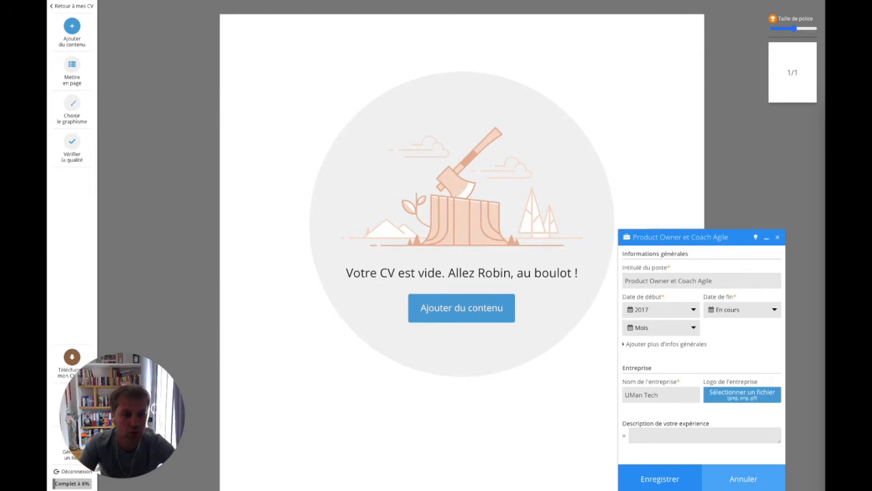
{"action": "left_click", "coordinate": [658, 436]}
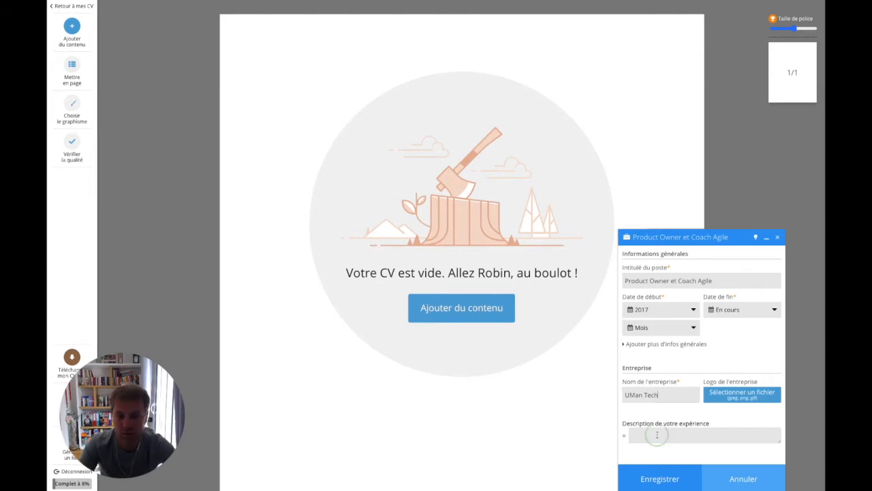
{"action": "type", "text": "Je travaille avec l'équipe produit de UMan Tech (25 développeurs, 5 designers, 5 QA) pour faire évoluer le produit de gestion de catalogues (+10000 clients B2B). Mise en place des pratiques agiles dans la douceur, malgré une équipe historique qui avait plusieurs fois rejetés ces pratiques avec d'autres PO. Amélioration de la qualité des livraisons (bugs divisés par 5 en 6 mois) grâce à une diminution des cycles de développement (2 mois à 2 semaines) et des mises en place de process qualité Forte baisse du turnover (de 30% annuel à 10%, consécutif sur 3 ans d'alé) Accompagnement des autres services de la société dans la mise en place des pratiques agiles (Marketing, RH)"}
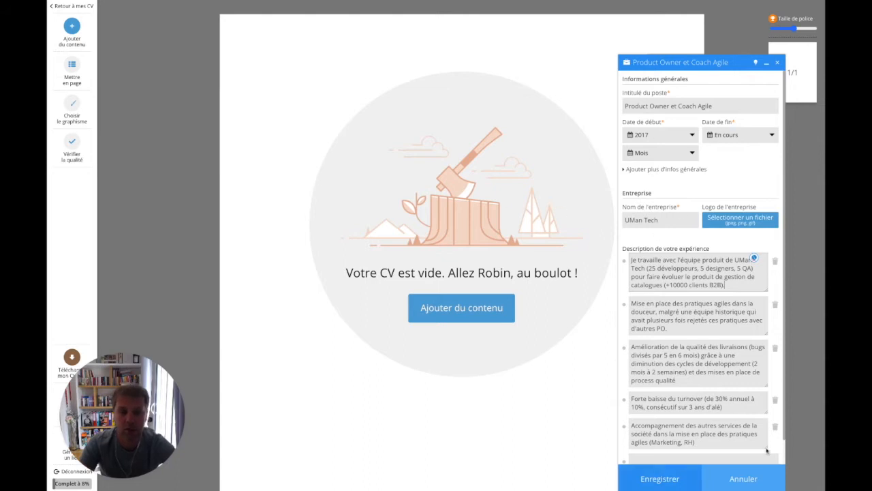
{"action": "left_click", "coordinate": [661, 480]}
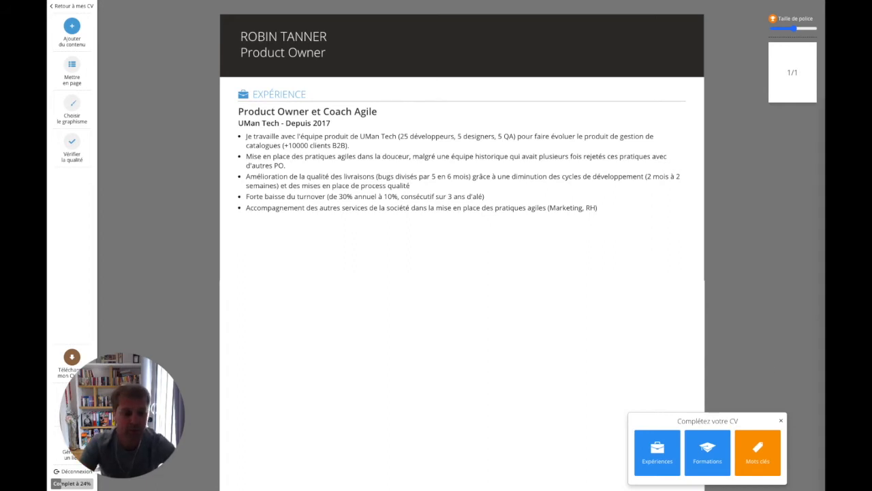
{"action": "left_click", "coordinate": [655, 448]}
Add and save the Responsable produit experience at TechLab
{"action": "left_click", "coordinate": [665, 298]}
{"action": "type", "text": "Responsable produit"}
{"action": "left_click", "coordinate": [657, 395]}
{"action": "type", "text": "TechLab"}
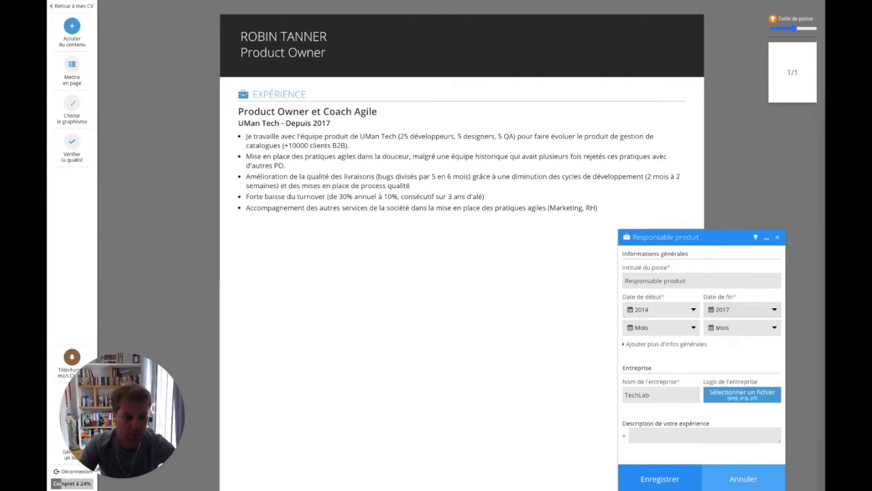
{"action": "left_click", "coordinate": [658, 479]}
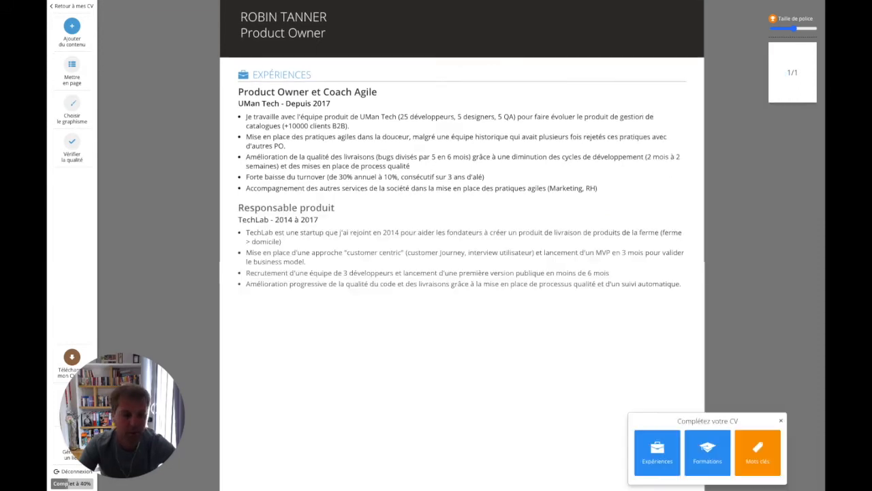
{"action": "left_click", "coordinate": [657, 451]}
Add and save the Chef de projet (2010–2012) and Formatrice (2012–2013) experiences
{"action": "left_click", "coordinate": [660, 309]}
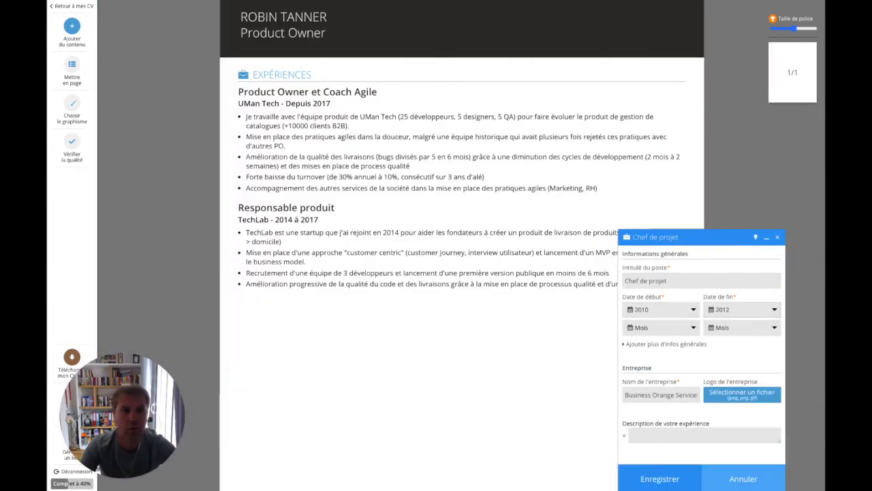
{"action": "left_click", "coordinate": [660, 478]}
{"action": "left_click", "coordinate": [657, 452]}
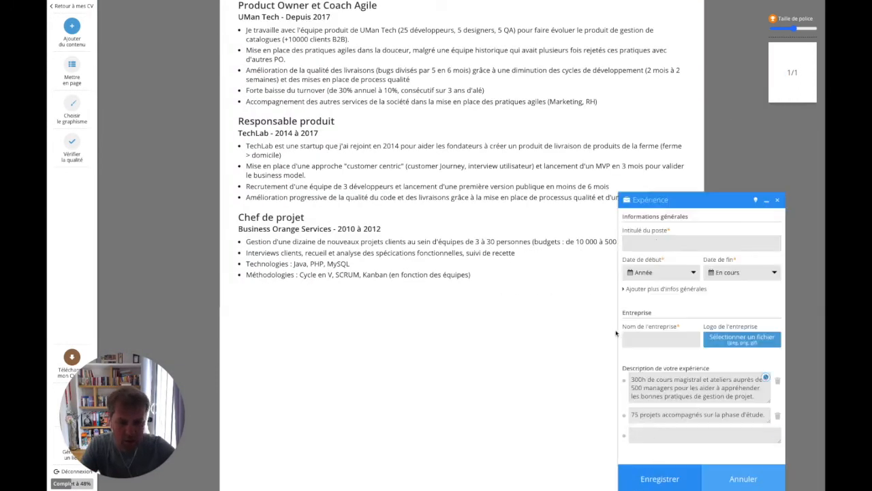
{"action": "left_click", "coordinate": [661, 272]}
{"action": "left_click", "coordinate": [659, 479]}
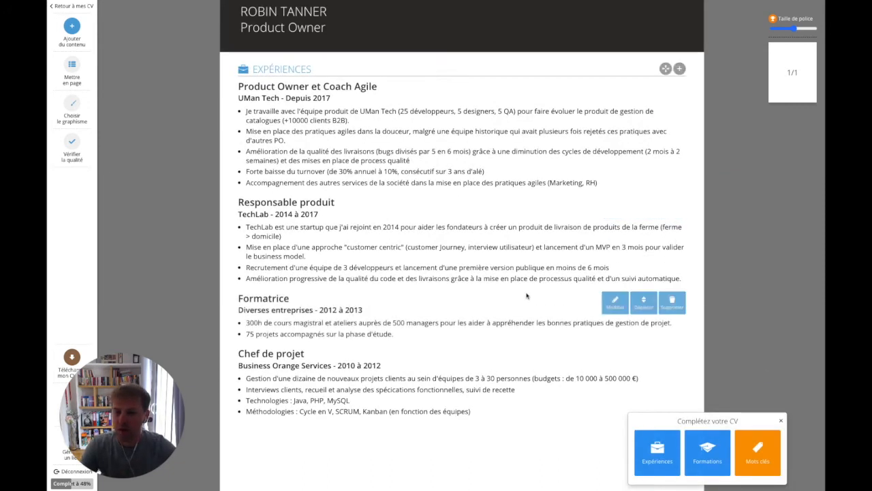
{"action": "left_click", "coordinate": [781, 421]}
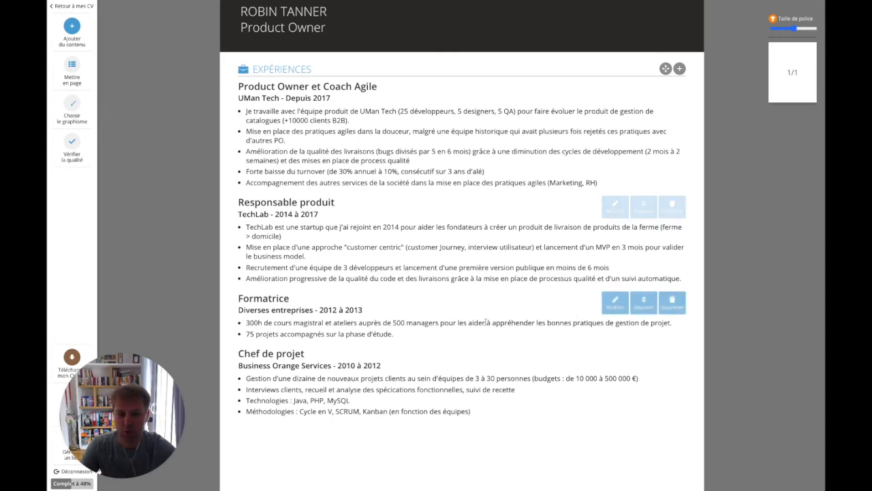
{"action": "left_click", "coordinate": [643, 304]}
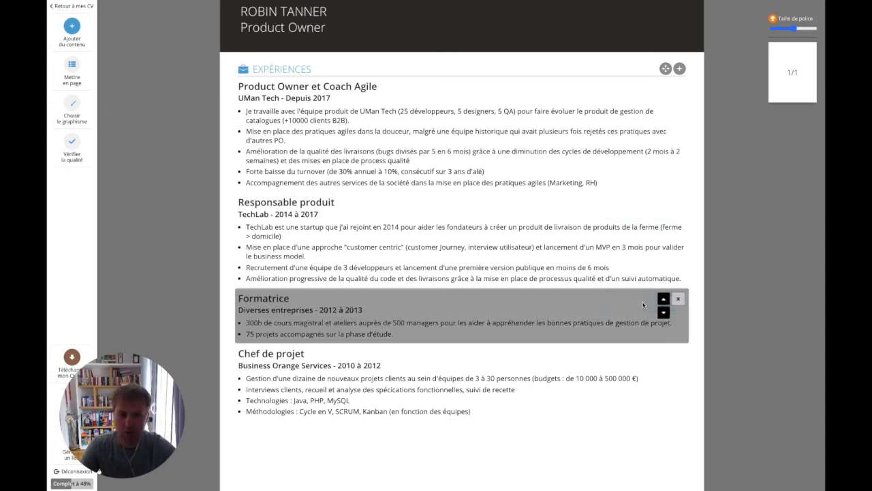
Move the Formatrice entry down one place, below Chef de projet, and exit move mode
{"action": "left_click", "coordinate": [664, 314]}
{"action": "left_click", "coordinate": [677, 297]}
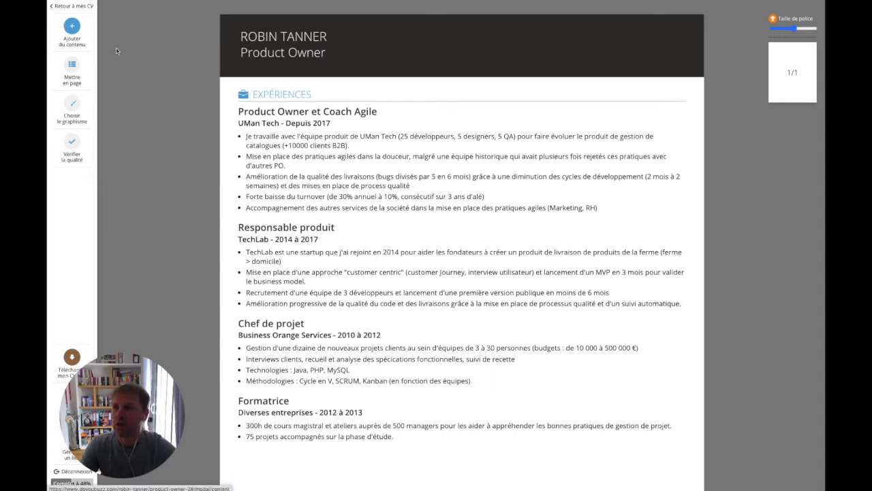
{"action": "left_click", "coordinate": [72, 27]}
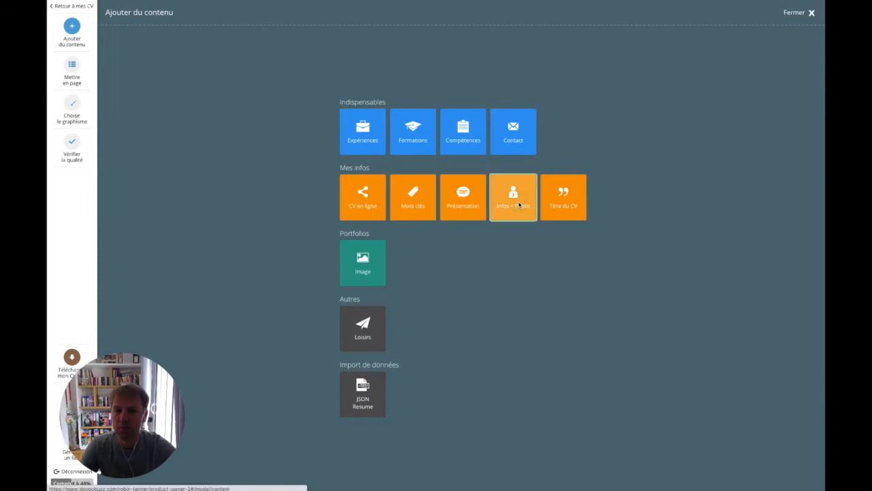
Upload the jpeg portrait as the CV profile photo
{"action": "left_click", "coordinate": [514, 201]}
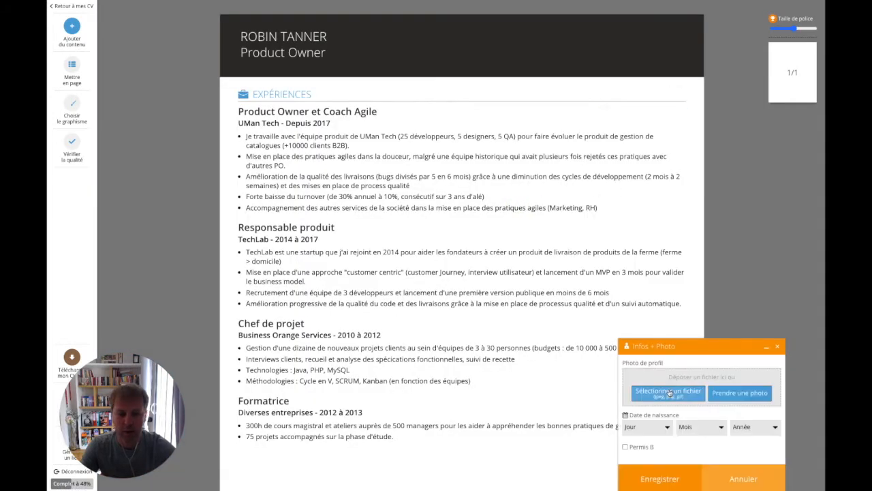
{"action": "left_click", "coordinate": [670, 393]}
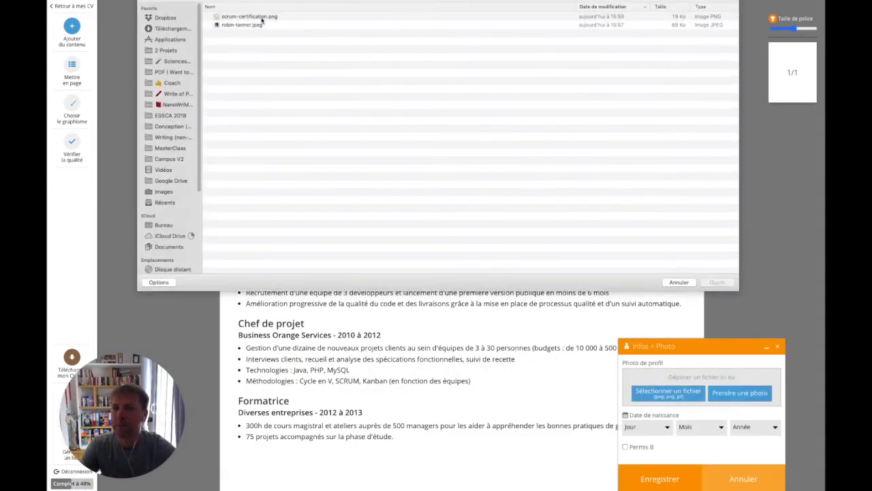
{"action": "double_click", "coordinate": [242, 25]}
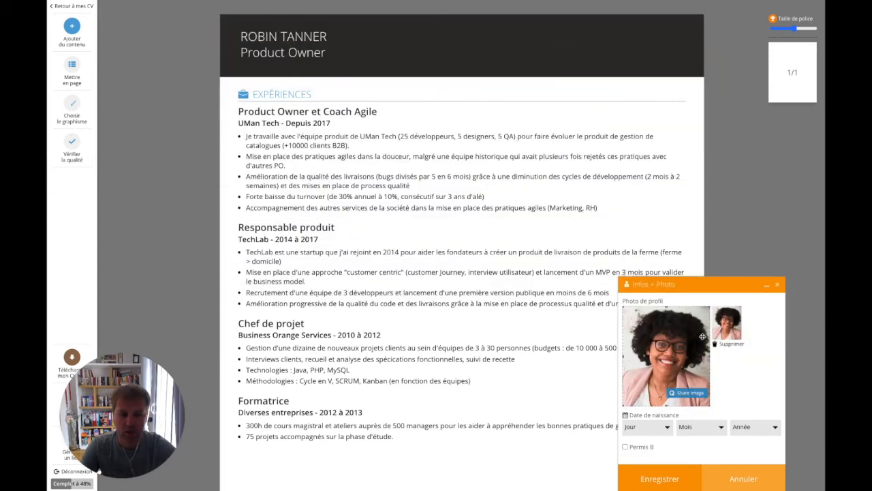
Set the birth date to 04 mars 1986 and save the personal info
{"action": "left_click", "coordinate": [657, 430]}
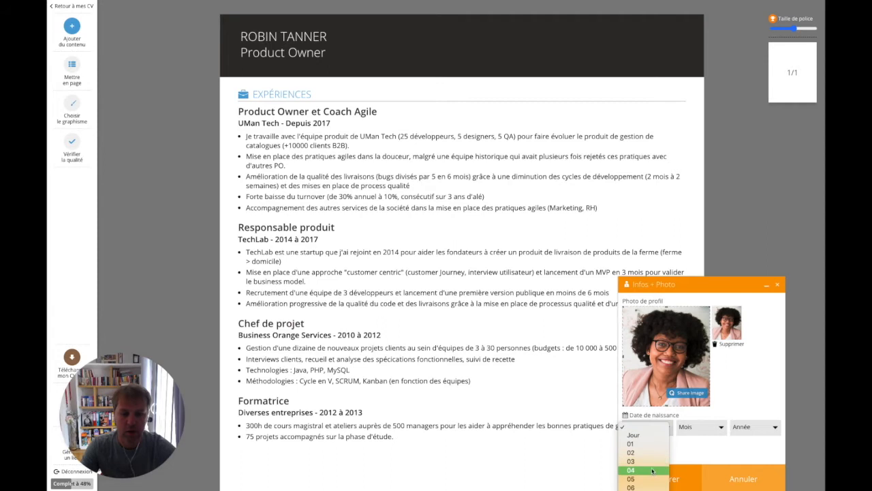
{"action": "left_click", "coordinate": [640, 446]}
{"action": "left_click", "coordinate": [689, 429]}
{"action": "left_click", "coordinate": [695, 434]}
{"action": "left_click", "coordinate": [769, 430]}
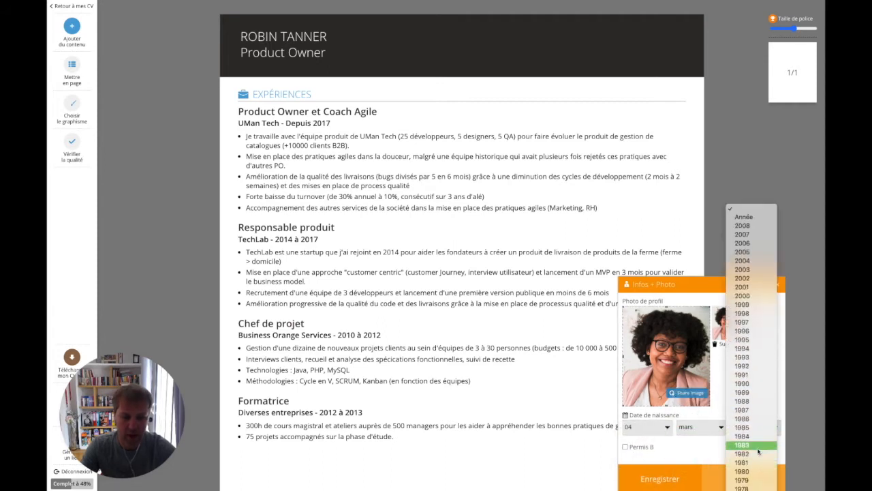
{"action": "left_click", "coordinate": [748, 419]}
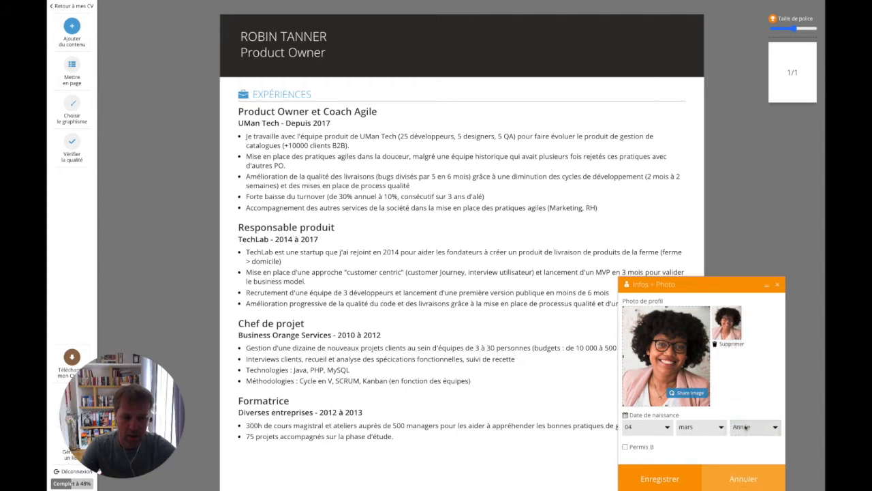
{"action": "left_click", "coordinate": [658, 479]}
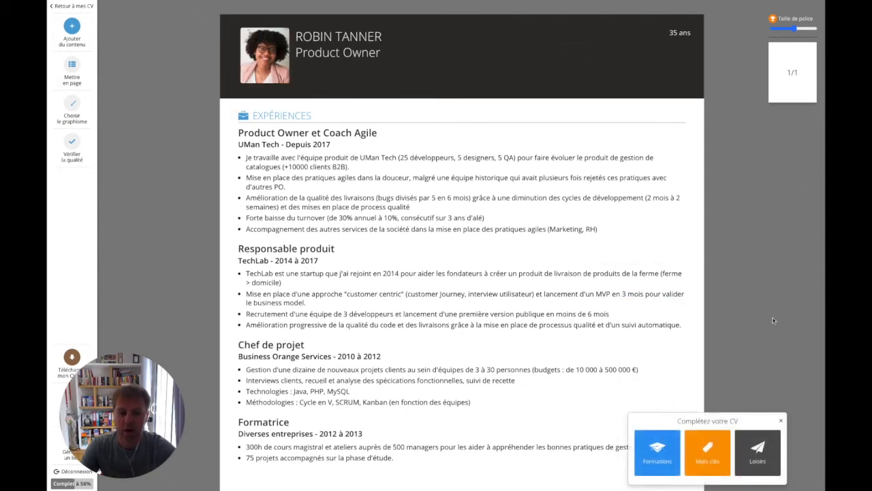
{"action": "left_click", "coordinate": [72, 25]}
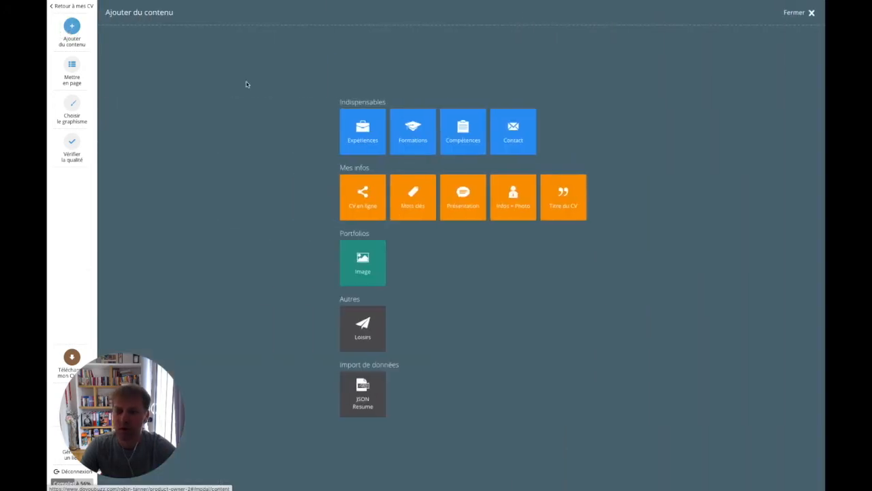
Fill in the contact details with Nantes as the city, and save them
{"action": "left_click", "coordinate": [495, 139]}
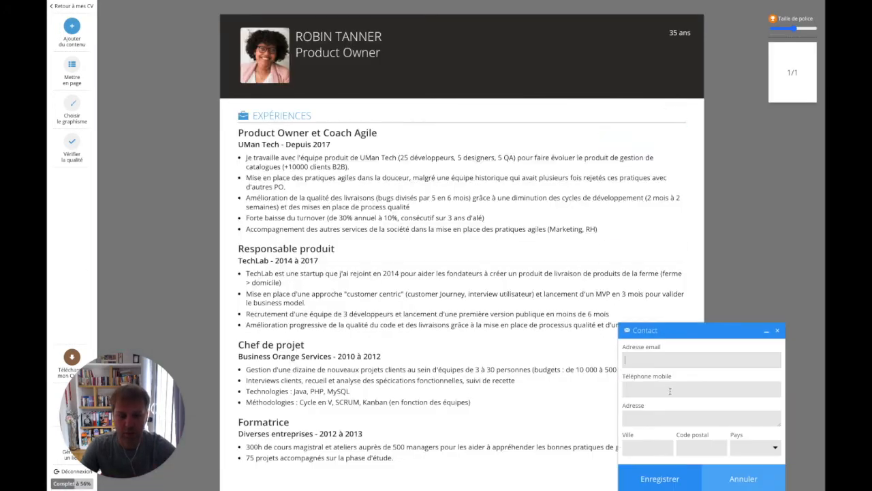
{"action": "left_click", "coordinate": [642, 444]}
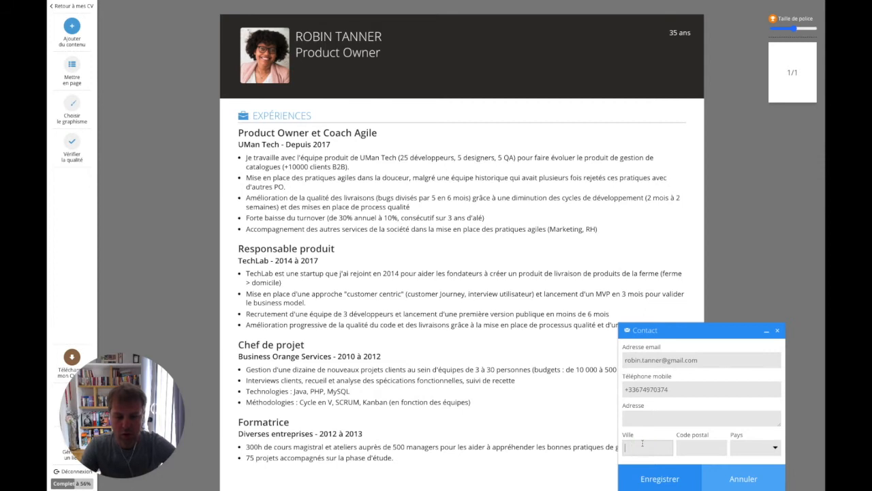
{"action": "type", "text": "Na"}
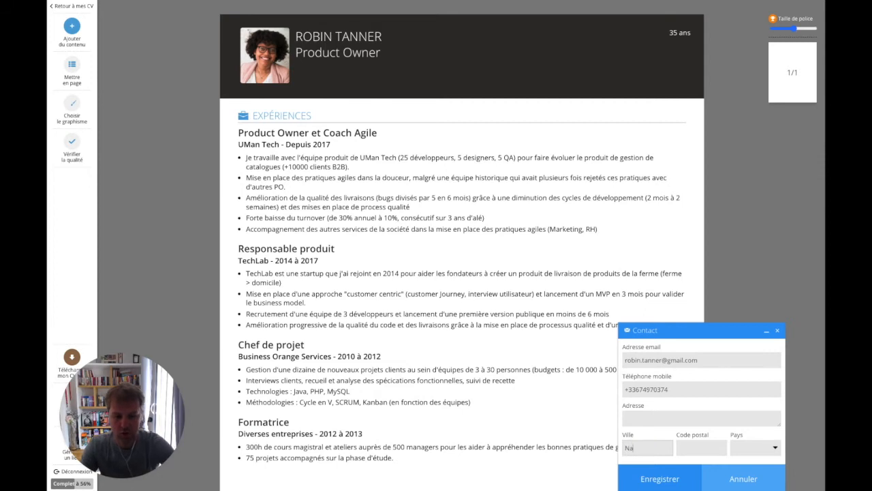
{"action": "type", "text": "ntes"}
{"action": "left_click", "coordinate": [659, 479]}
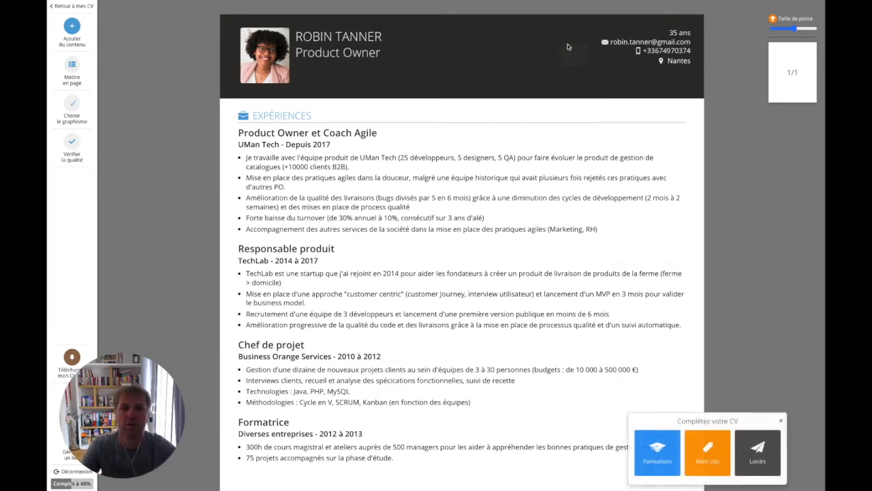
{"action": "left_click", "coordinate": [781, 421]}
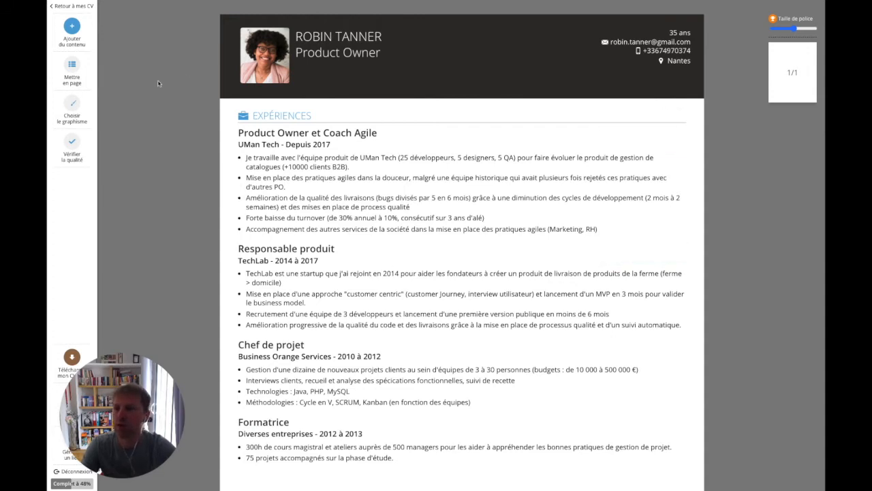
Preview the profile header Centré, then Aligné à droite, and settle on Aligné à gauche
{"action": "left_click", "coordinate": [72, 66]}
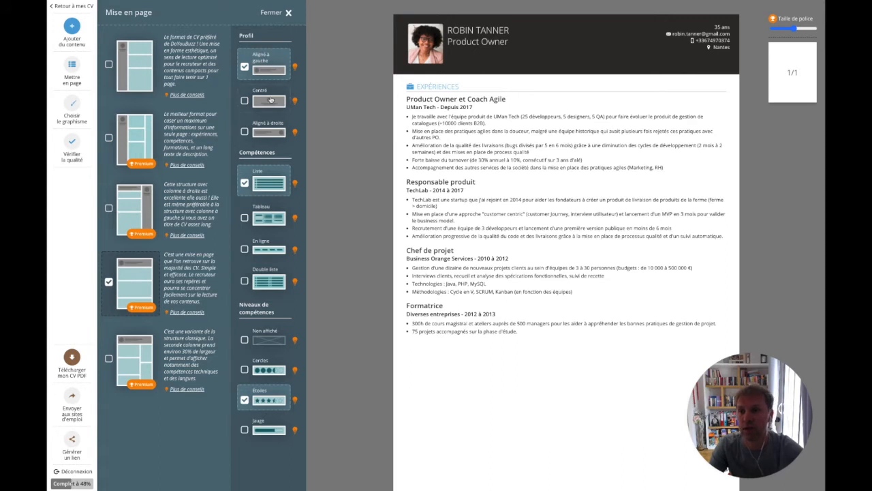
{"action": "left_click", "coordinate": [244, 101]}
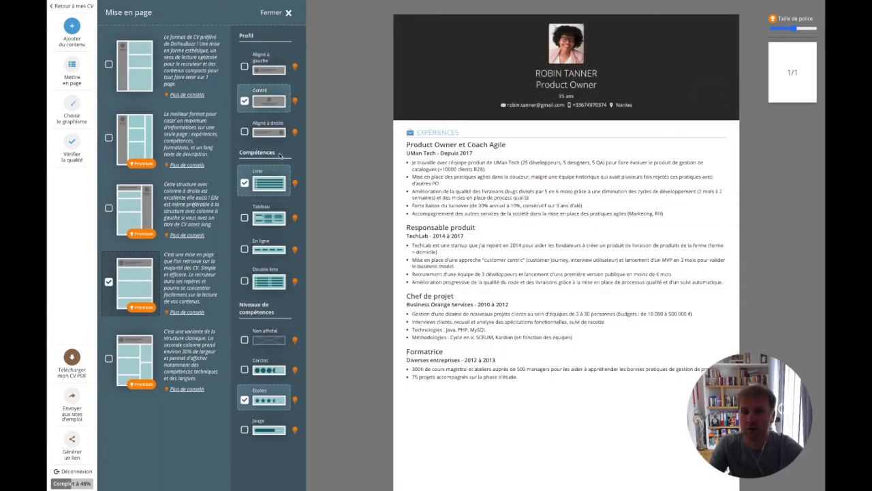
{"action": "left_click", "coordinate": [269, 132]}
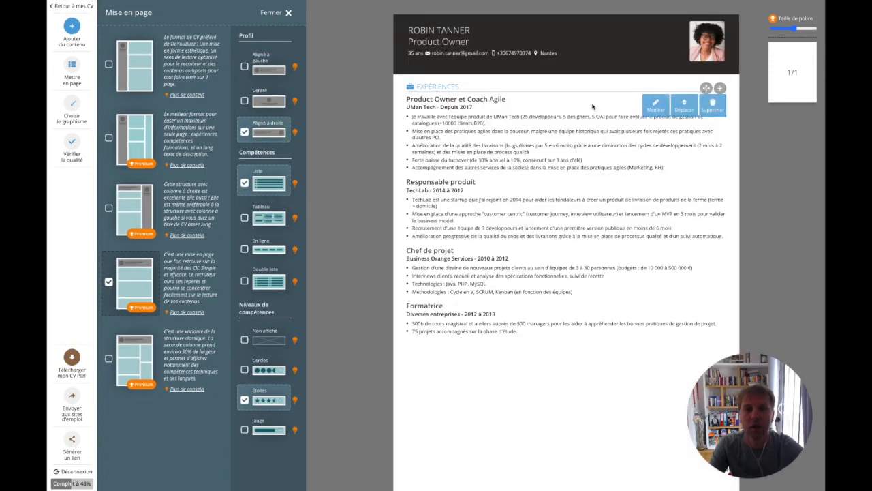
{"action": "left_click", "coordinate": [259, 73]}
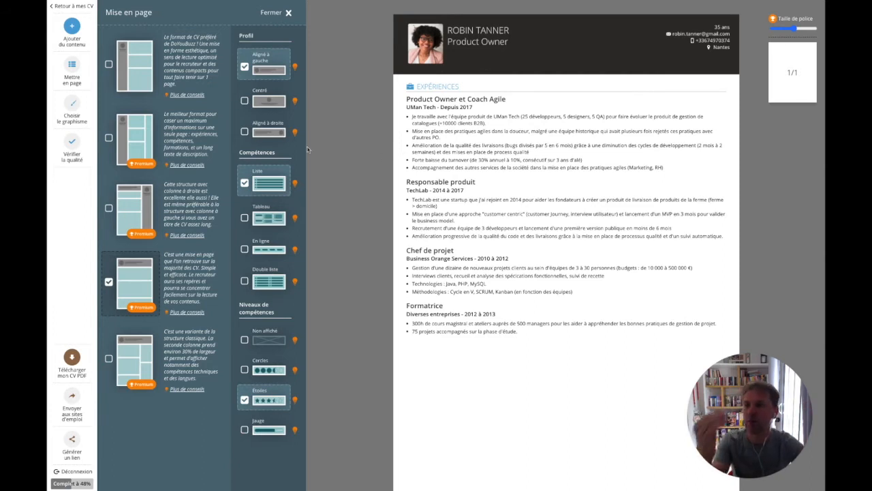
{"action": "left_click", "coordinate": [68, 104]}
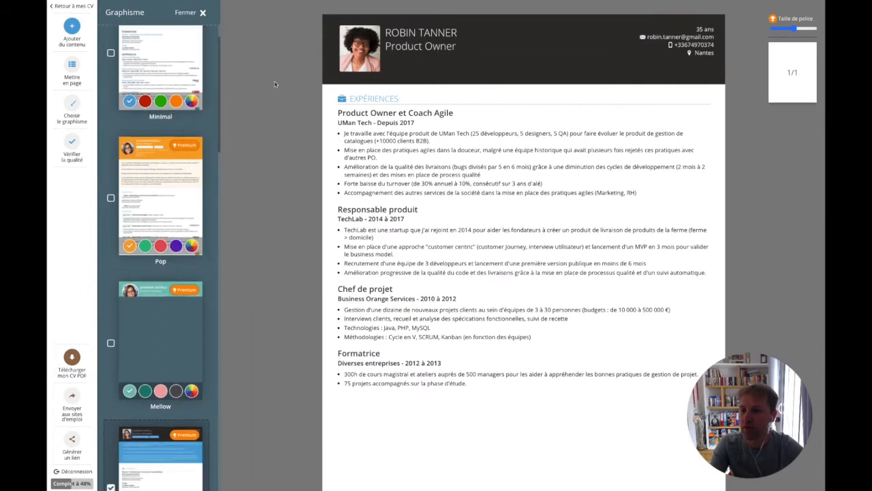
Apply the Mellow template with its pink colour swatch
{"action": "left_click", "coordinate": [153, 345]}
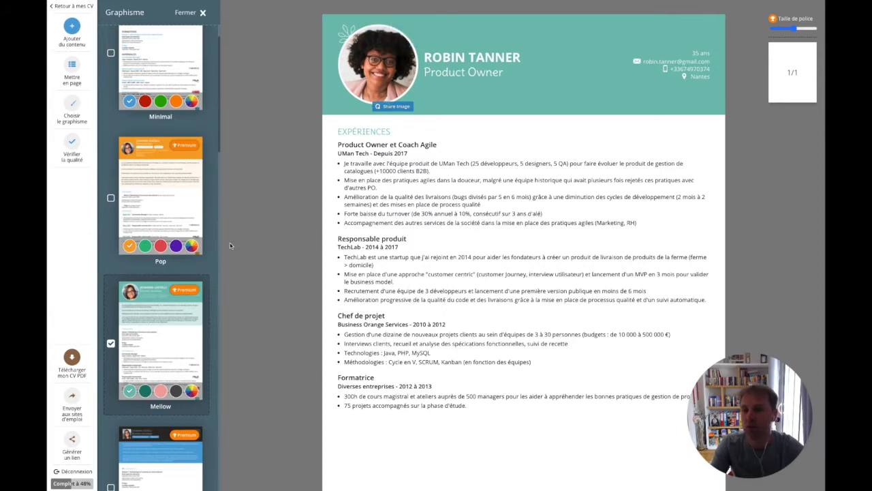
{"action": "left_click", "coordinate": [161, 390]}
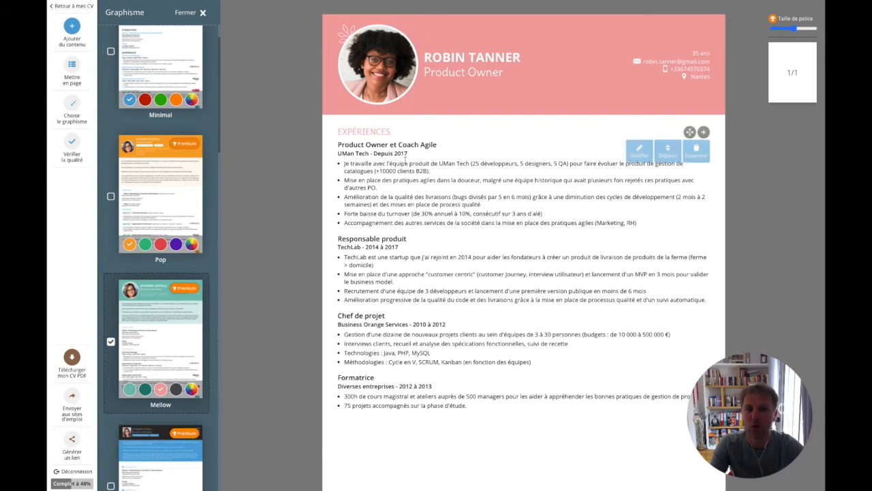
{"action": "left_click", "coordinate": [195, 14]}
Begin a new Formation entry for the management degree at Grenoble EM
{"action": "scroll", "coordinate": [491, 184], "scroll_direction": "down", "scroll_amount": 2}
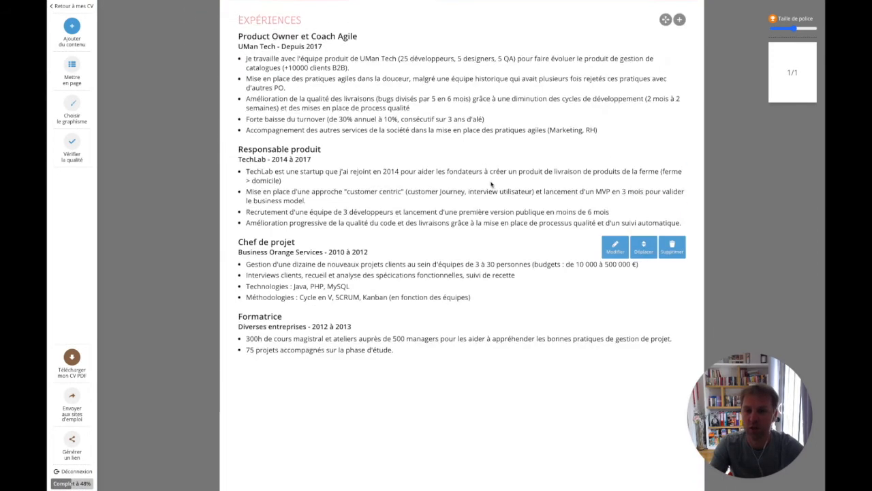
{"action": "scroll", "coordinate": [491, 184], "scroll_direction": "up", "scroll_amount": 2}
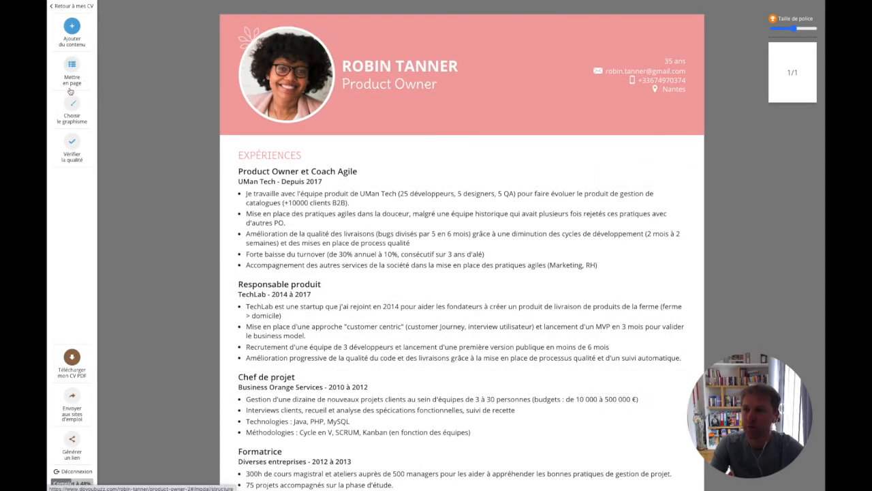
{"action": "left_click", "coordinate": [72, 30]}
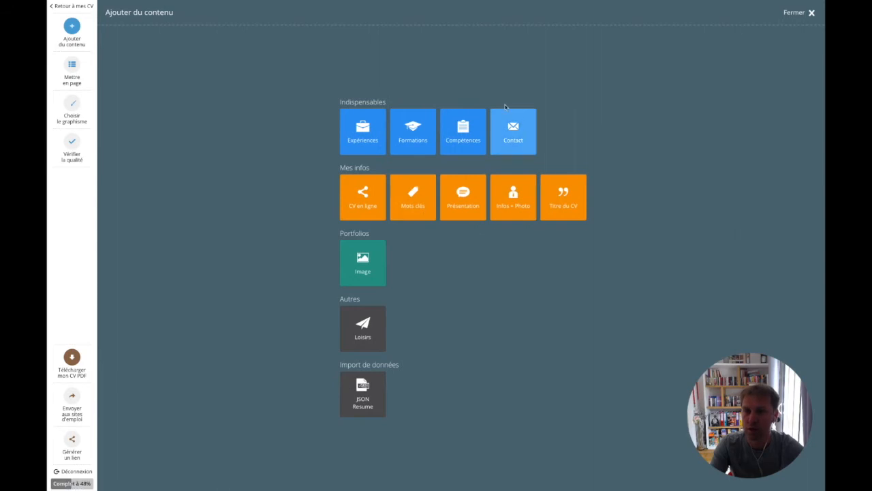
{"action": "left_click", "coordinate": [403, 130]}
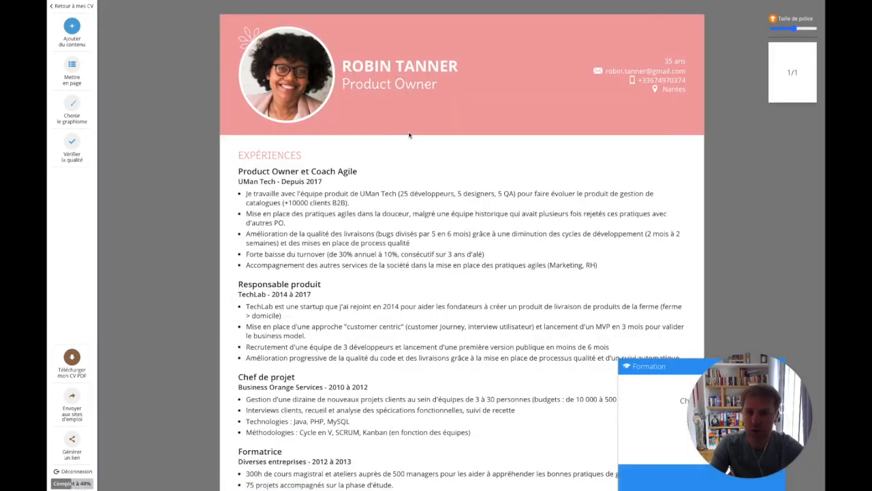
{"action": "left_click_drag", "start_coordinate": [750, 385], "coordinate": [94, 393]}
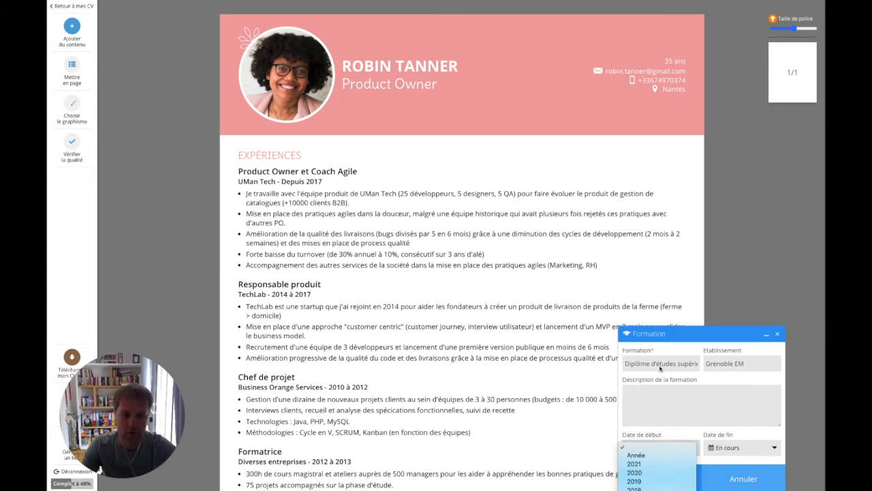
{"action": "left_click", "coordinate": [660, 368]}
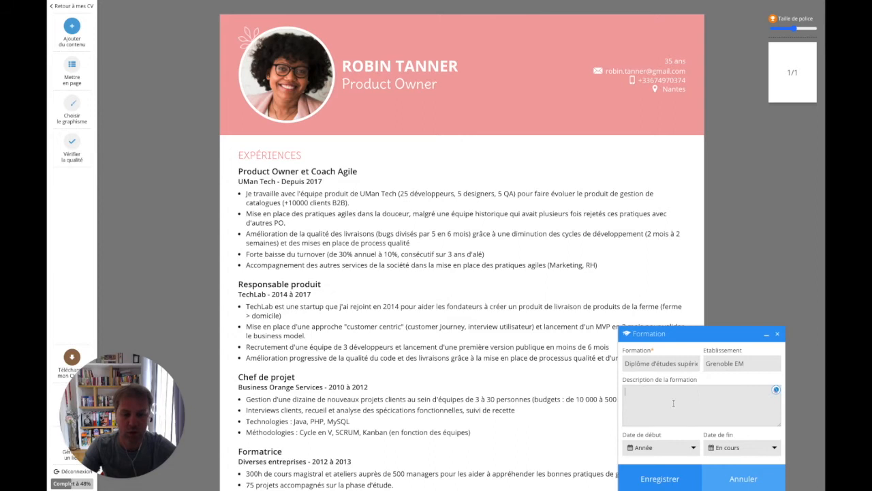
Set the Formation start year to 2012 and save the entry
{"action": "left_click", "coordinate": [654, 448]}
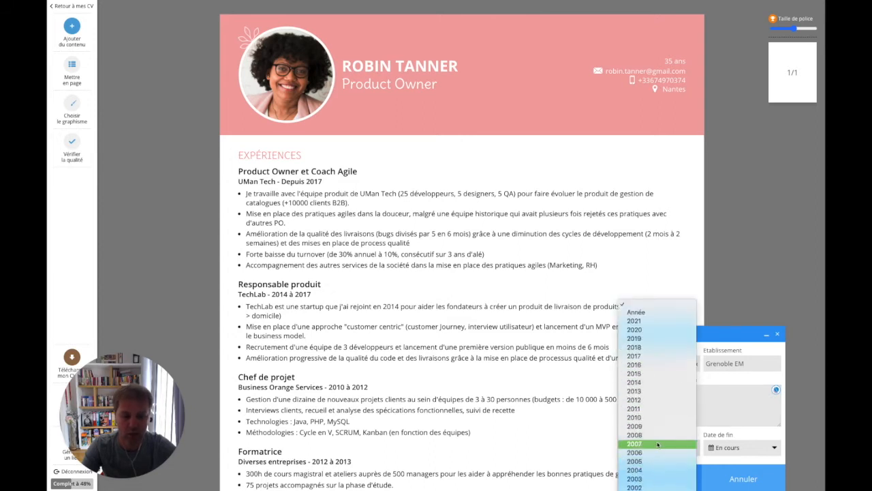
{"action": "left_click", "coordinate": [657, 402]}
{"action": "left_click", "coordinate": [662, 477]}
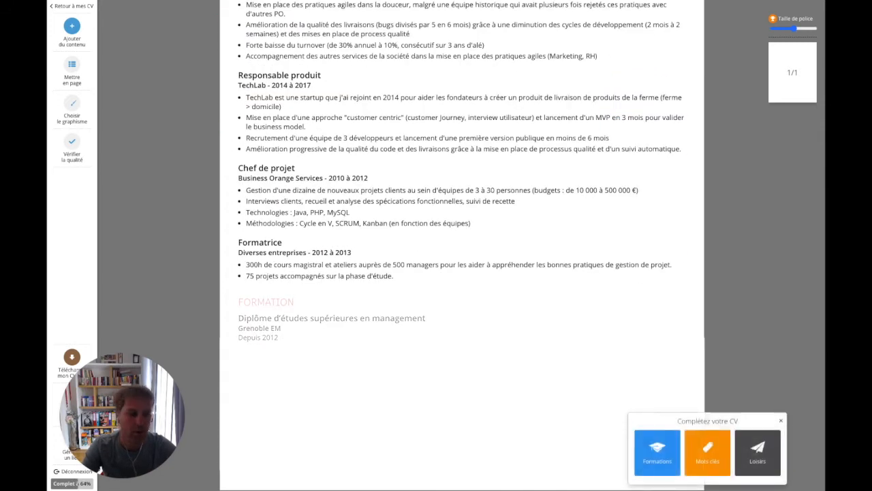
{"action": "scroll", "coordinate": [220, 133], "scroll_direction": "up", "scroll_amount": 5}
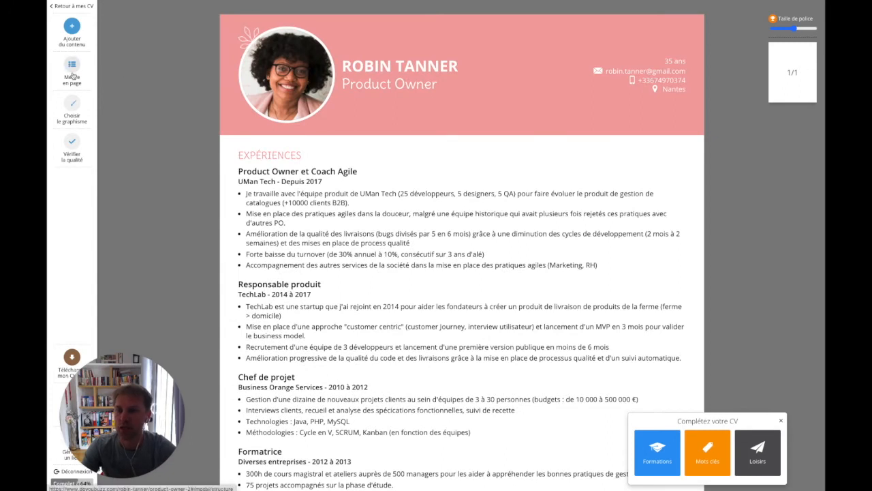
{"action": "scroll", "coordinate": [336, 126], "scroll_direction": "down", "scroll_amount": 2}
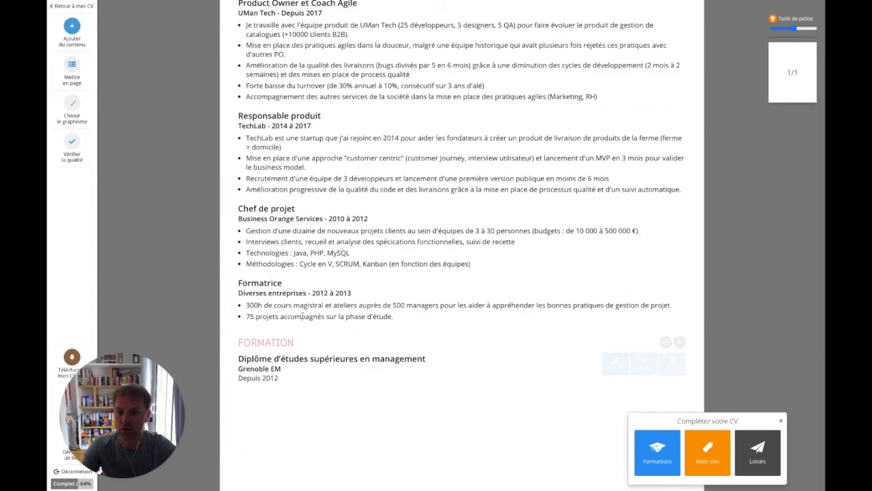
{"action": "scroll", "coordinate": [146, 114], "scroll_direction": "up", "scroll_amount": 2}
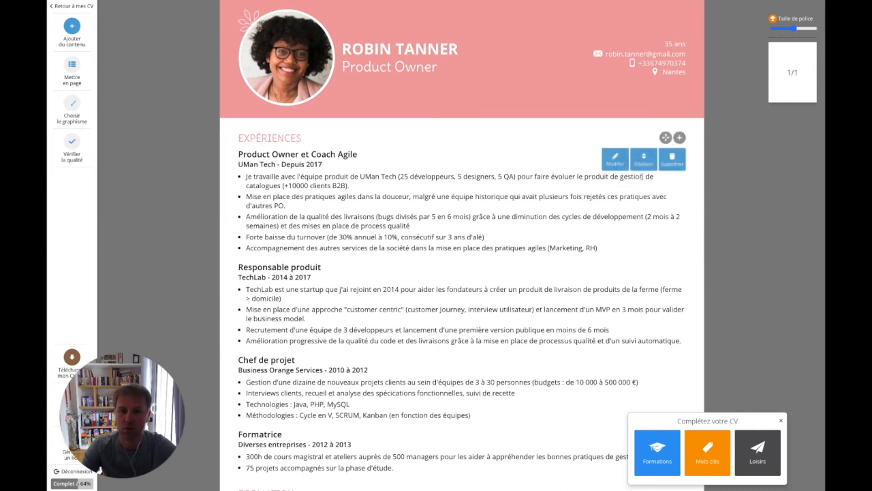
{"action": "left_click", "coordinate": [73, 64]}
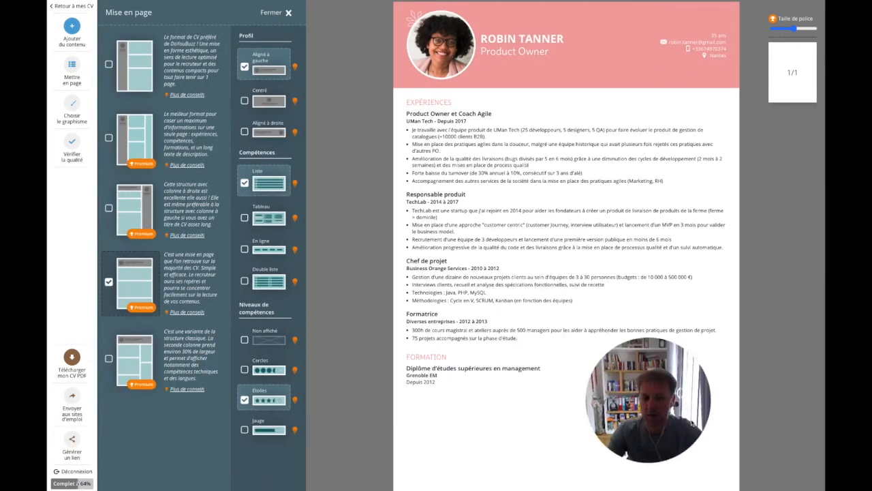
Pick the fifth layout, classic with a second column, for the CV
{"action": "left_click", "coordinate": [132, 355]}
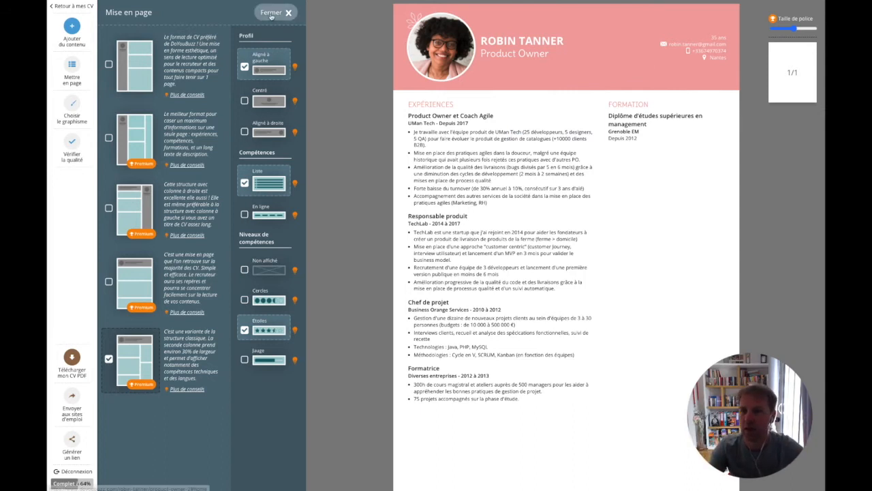
{"action": "left_click", "coordinate": [271, 13]}
{"action": "left_click", "coordinate": [70, 27]}
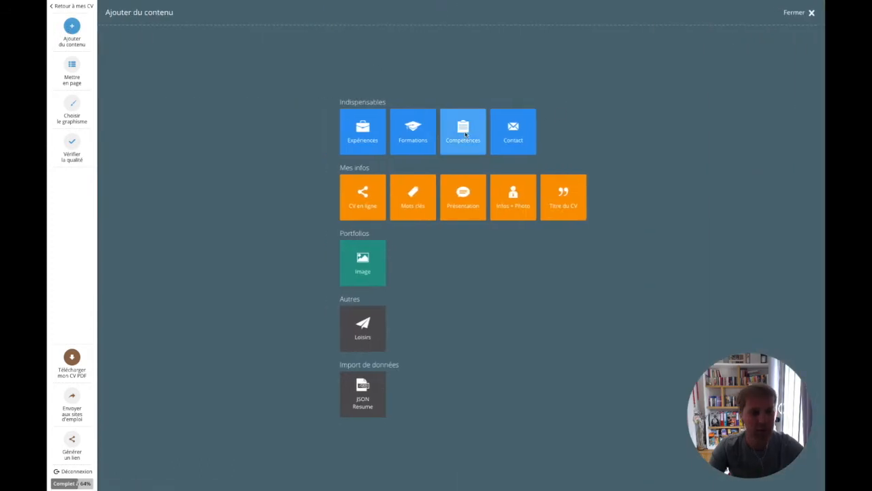
Add a 'Compétences tech' group: C, Java, PHP and Admin système at 4 stars, Base de données 3.5
{"action": "left_click", "coordinate": [464, 134]}
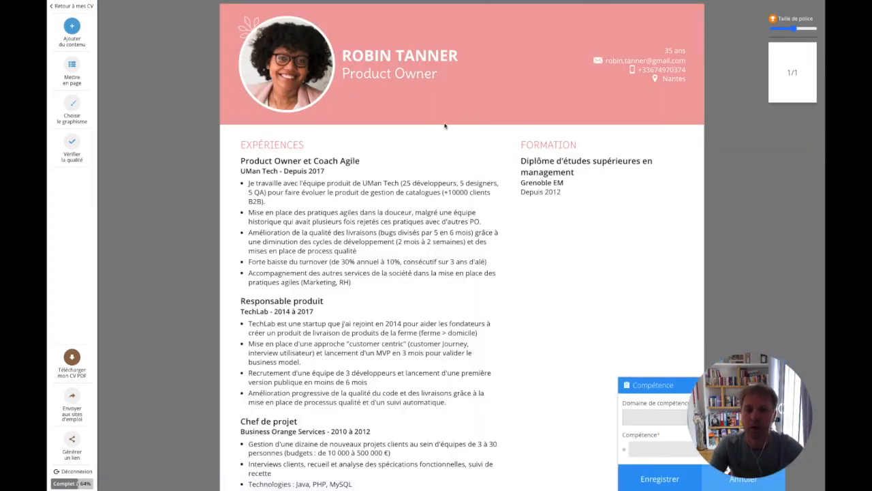
{"action": "left_click", "coordinate": [651, 416]}
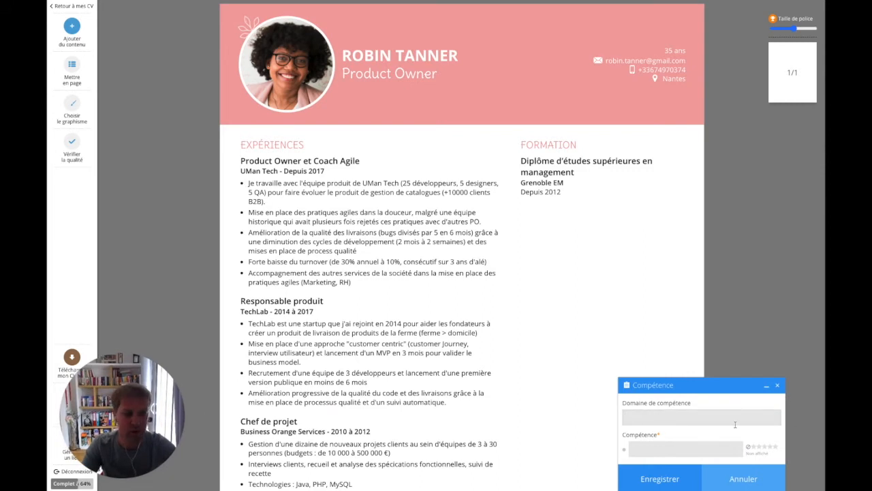
{"action": "type", "text": "Compétences techniques"}
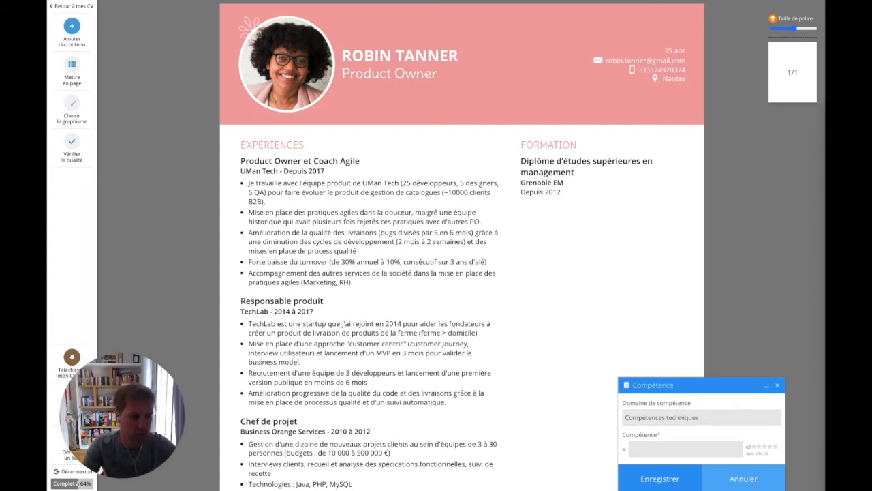
{"action": "left_click", "coordinate": [643, 449]}
{"action": "type", "text": "C, Java, PHP Base de données Admin système"}
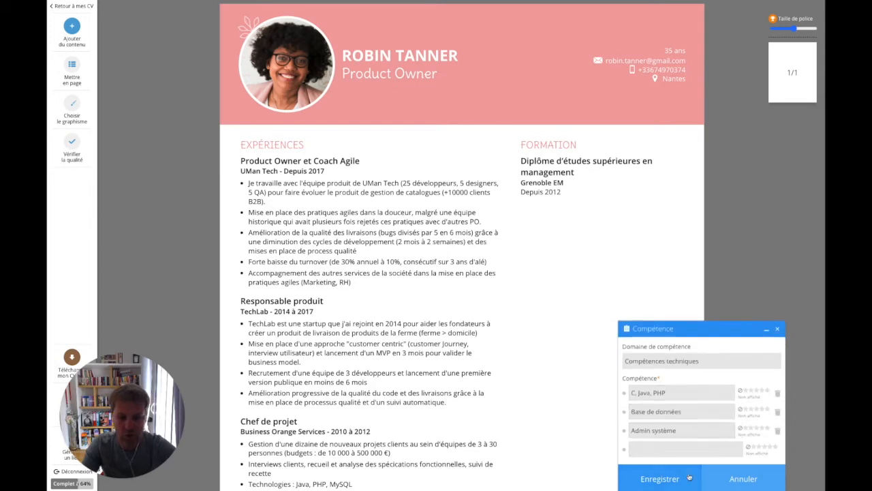
{"action": "left_click", "coordinate": [764, 393]}
{"action": "left_click", "coordinate": [759, 409]}
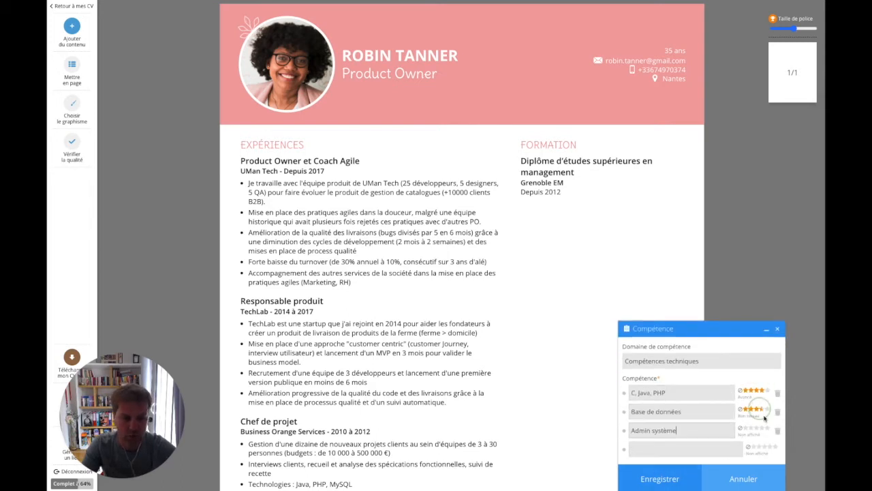
{"action": "left_click", "coordinate": [763, 428]}
{"action": "left_click", "coordinate": [658, 479]}
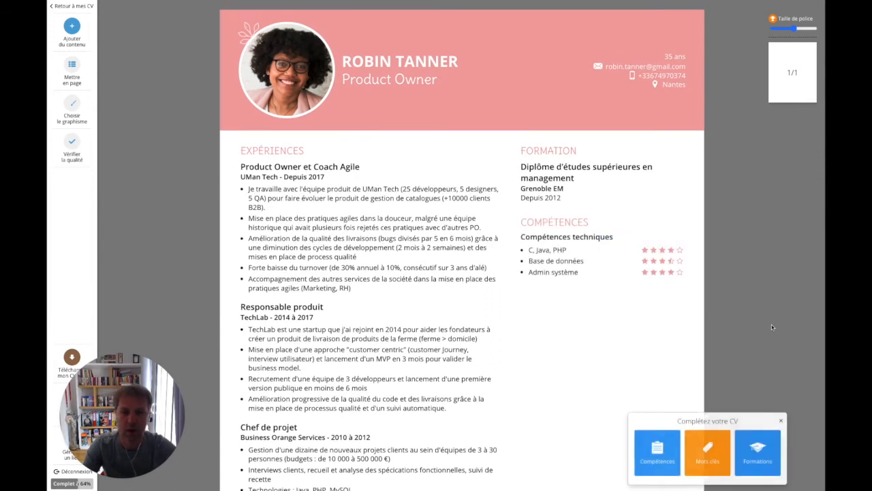
Add and save further skill groups for tools, languages and Méthodologies
{"action": "left_click", "coordinate": [656, 451]}
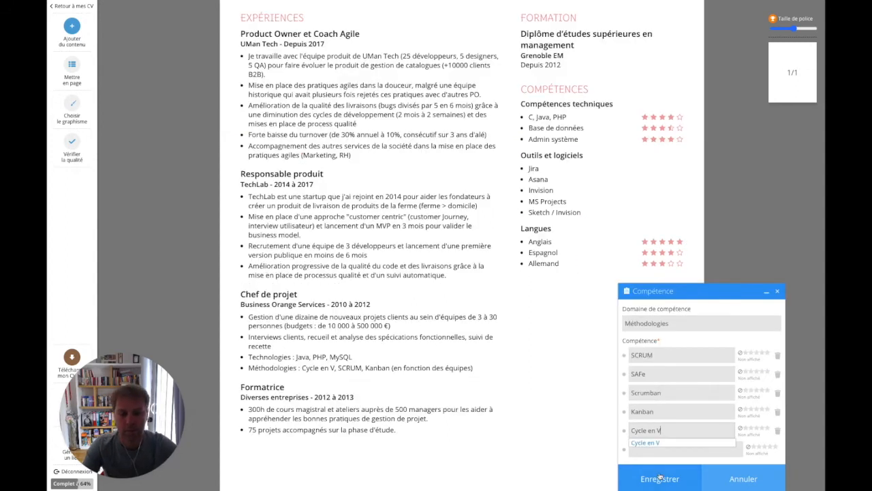
{"action": "left_click", "coordinate": [653, 475]}
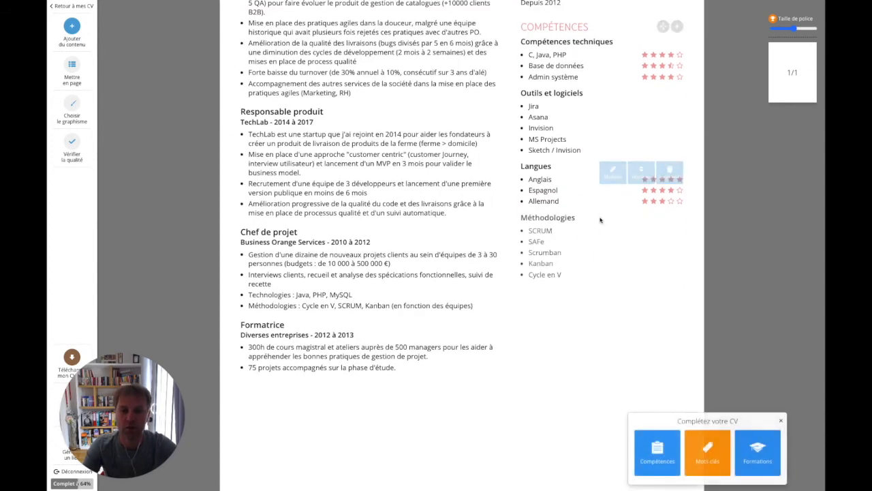
{"action": "scroll", "coordinate": [641, 99], "scroll_direction": "up", "scroll_amount": 2}
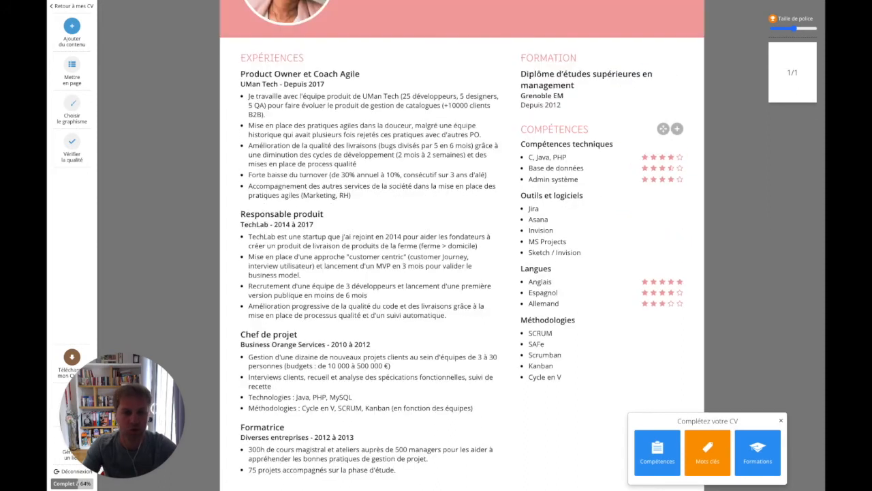
{"action": "scroll", "coordinate": [684, 293], "scroll_direction": "up", "scroll_amount": 2}
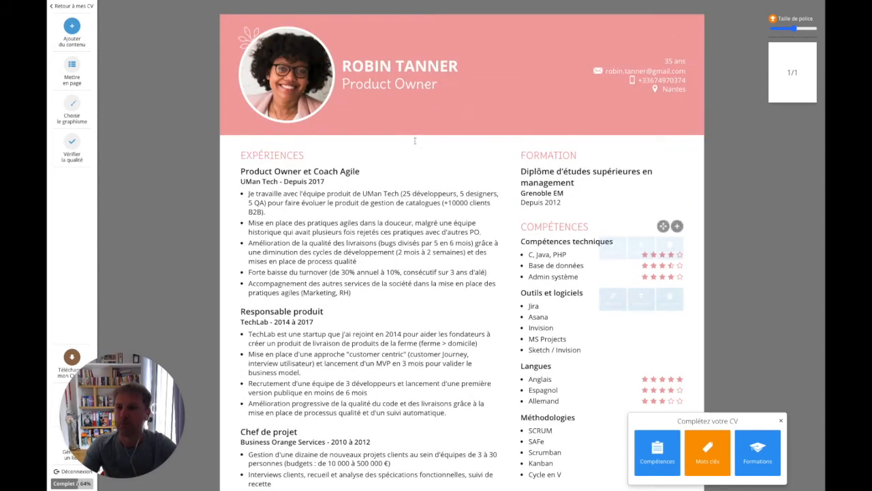
{"action": "left_click", "coordinate": [73, 26]}
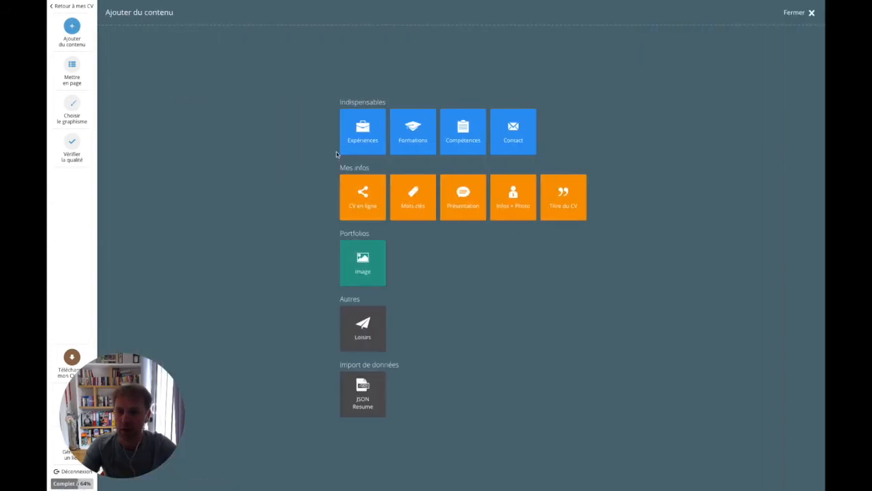
Add a Mots clés block with the tags Coach agile, Scrum and Kanban and save it
{"action": "left_click", "coordinate": [411, 199]}
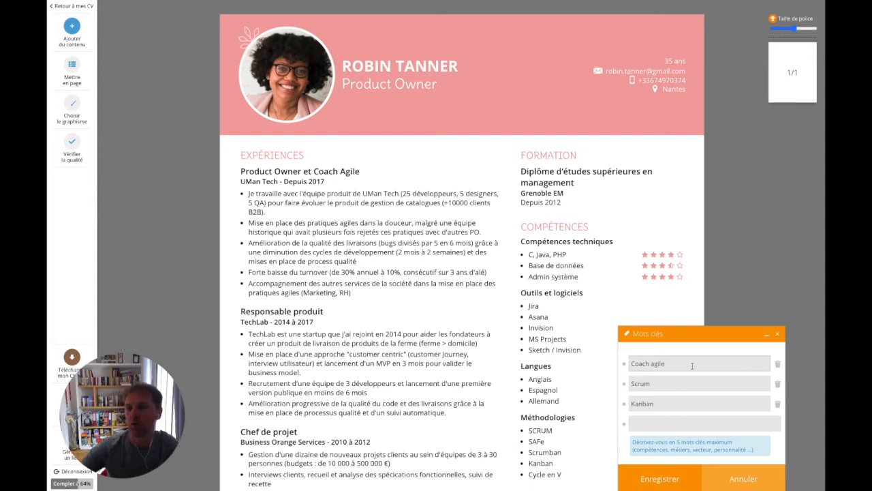
{"action": "left_click", "coordinate": [660, 479]}
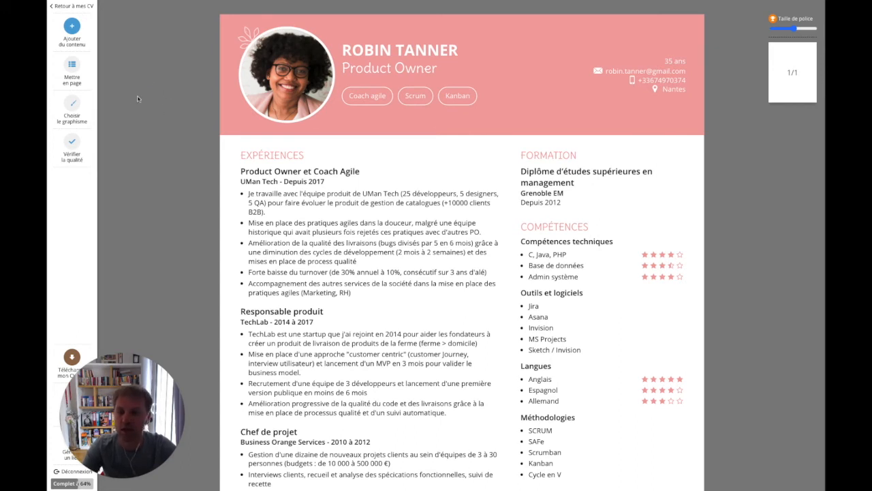
Paste the enthusiastic Product Owner and agile coach paragraph as a Présentation section and save it
{"action": "left_click", "coordinate": [71, 28]}
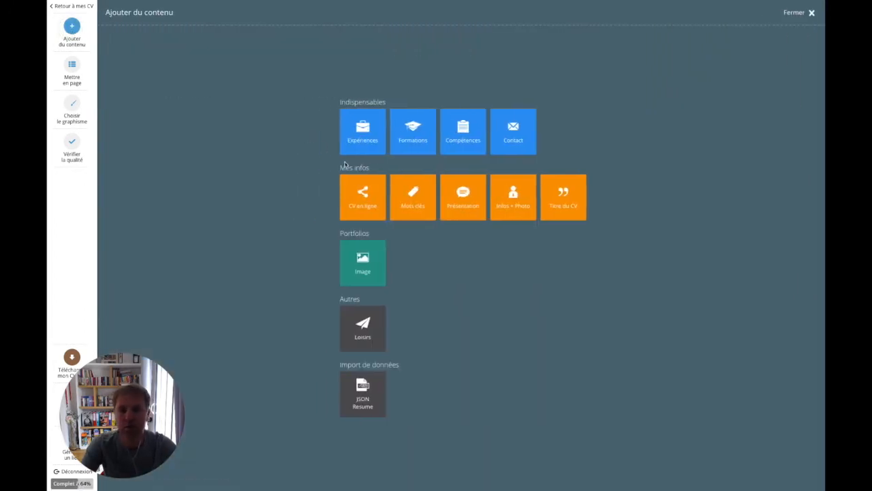
{"action": "left_click", "coordinate": [465, 202]}
{"action": "type", "text": "Product Owner et coach agile enthousiaste et passionnée, j'aime accompagner les équipes techniques pour les aider à s'organiser de la manière la plus ecace possible an qu'ils puissent se concentrer sur ce qu'ils aiment : fabriquer un bon produit."}
{"action": "left_click", "coordinate": [659, 479]}
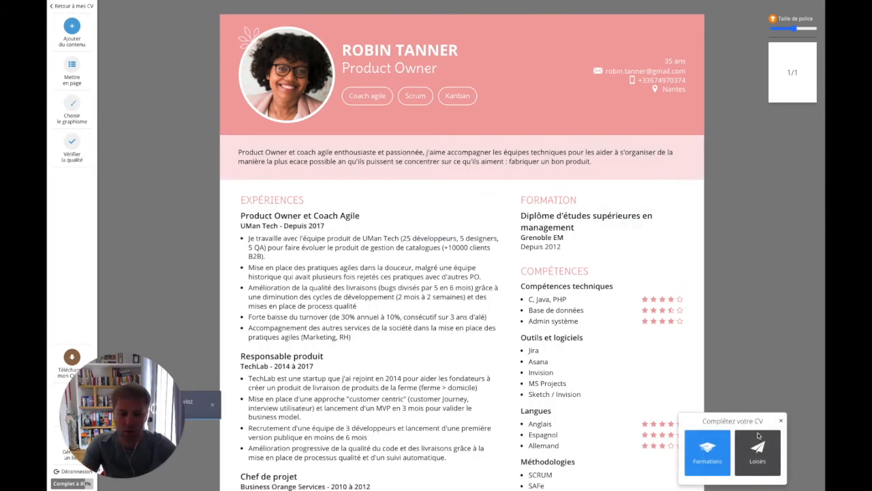
{"action": "left_click", "coordinate": [782, 420]}
Reduce the CV's Taille de police slightly so it fits on one page
{"action": "scroll", "coordinate": [761, 261], "scroll_direction": "down", "scroll_amount": 5}
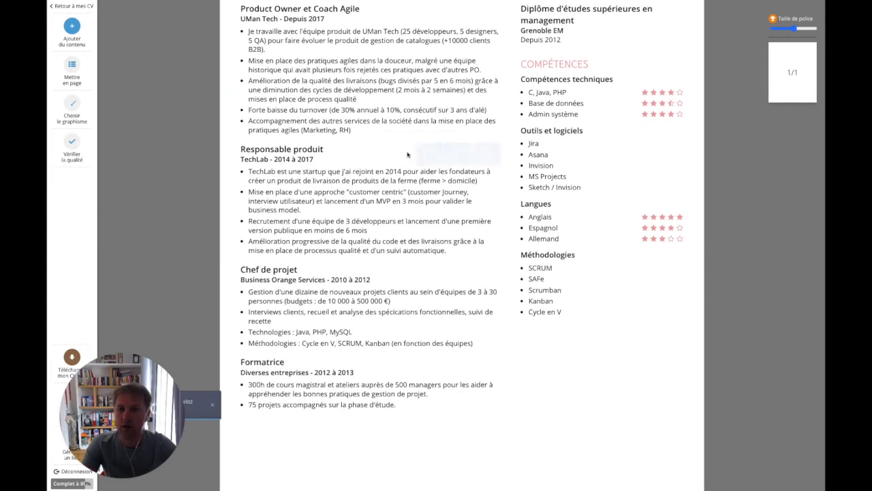
{"action": "scroll", "coordinate": [748, 263], "scroll_direction": "up", "scroll_amount": 5}
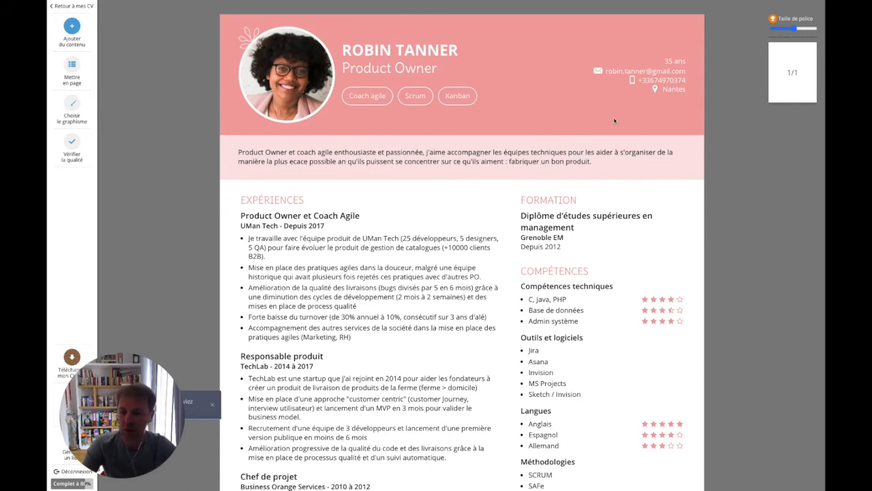
{"action": "mouse_move", "coordinate": [418, 328]}
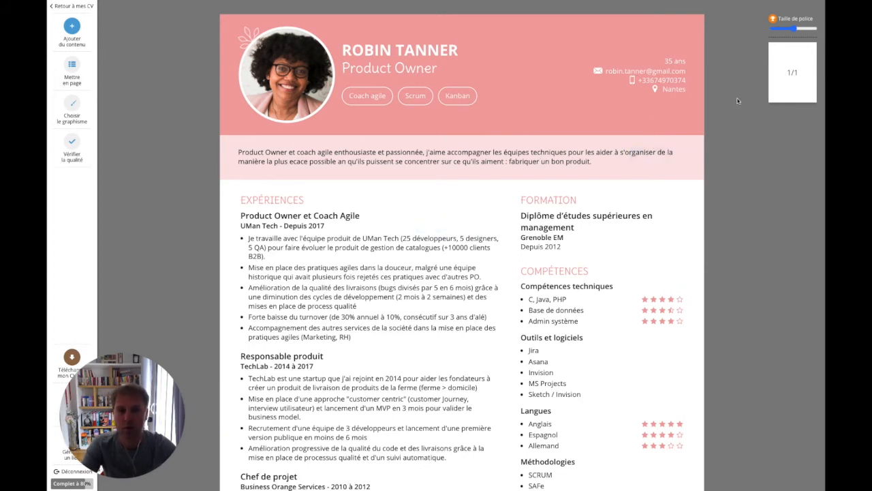
{"action": "left_click", "coordinate": [791, 31]}
{"action": "mouse_move", "coordinate": [675, 88]}
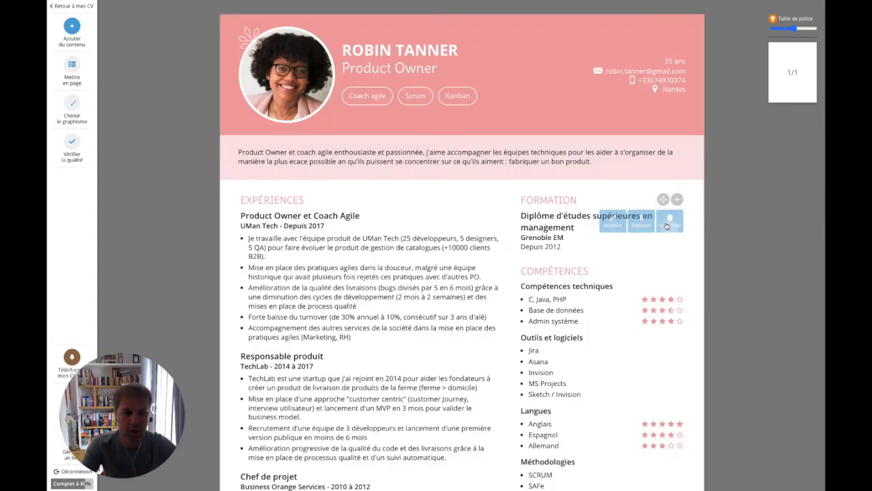
{"action": "mouse_move", "coordinate": [602, 227]}
{"action": "scroll", "coordinate": [602, 228], "scroll_direction": "down", "scroll_amount": 3}
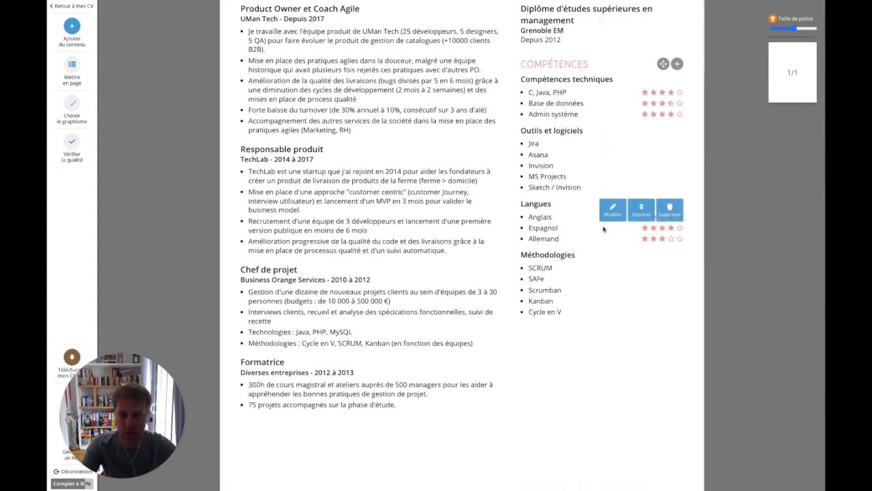
{"action": "scroll", "coordinate": [602, 228], "scroll_direction": "up", "scroll_amount": 3}
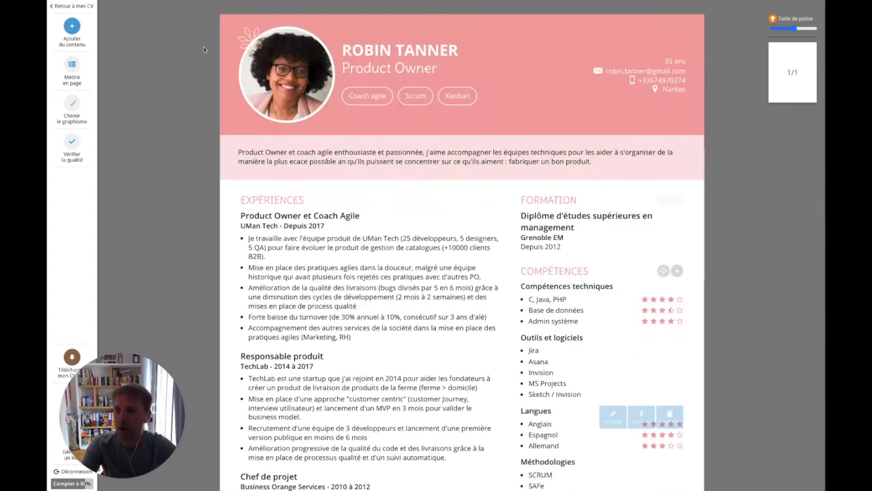
Try inline, circle and gauge skill displays, keeping skills as a list with star levels
{"action": "left_click", "coordinate": [73, 67]}
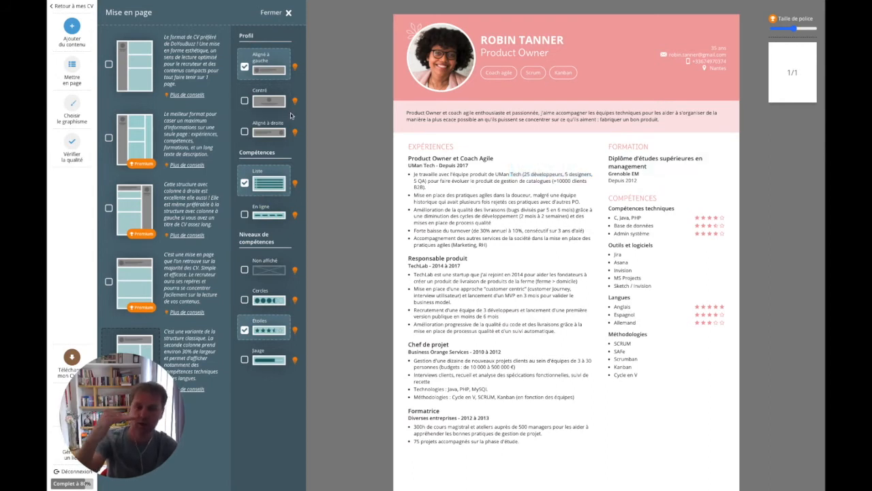
{"action": "left_click", "coordinate": [257, 216]}
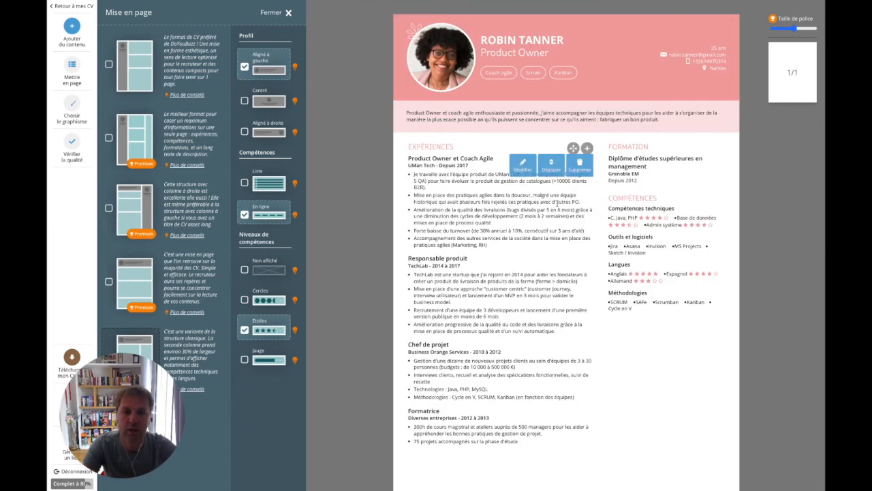
{"action": "left_click", "coordinate": [262, 185]}
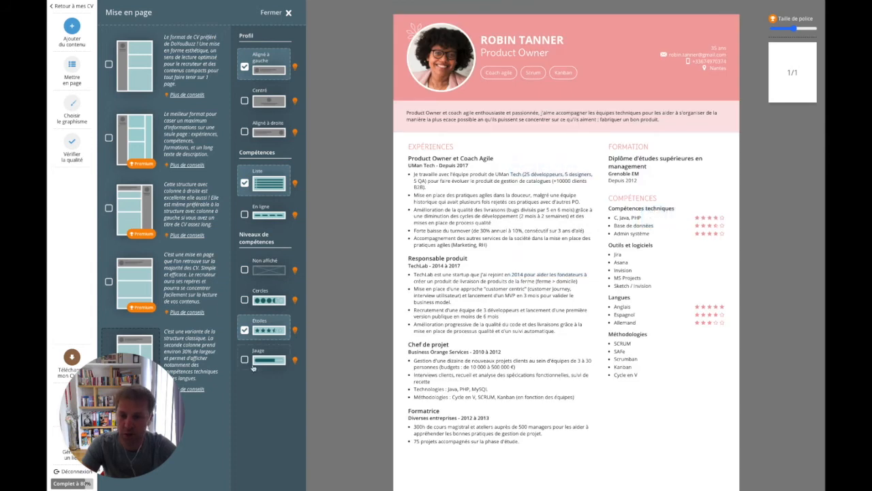
{"action": "left_click", "coordinate": [262, 302]}
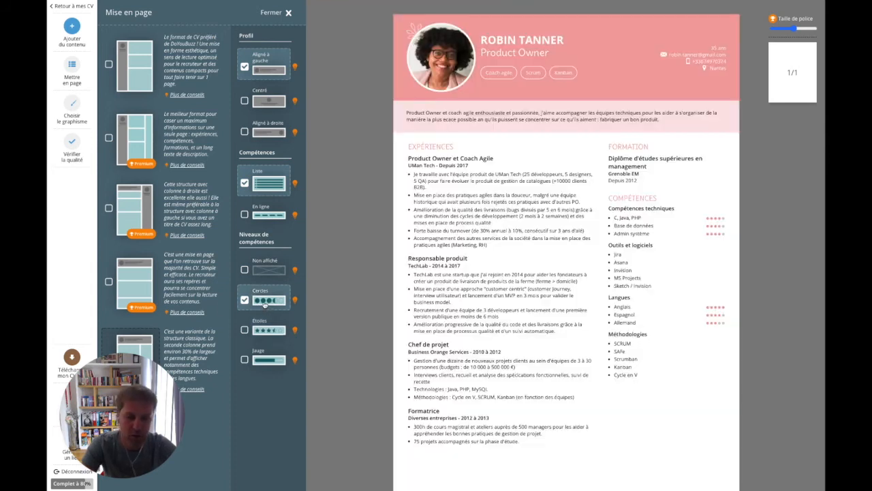
{"action": "left_click", "coordinate": [264, 355]}
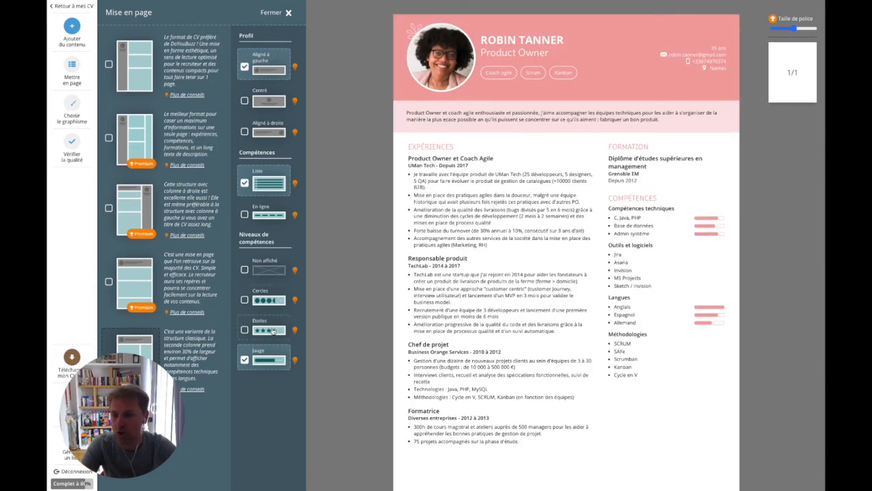
{"action": "left_click", "coordinate": [273, 331]}
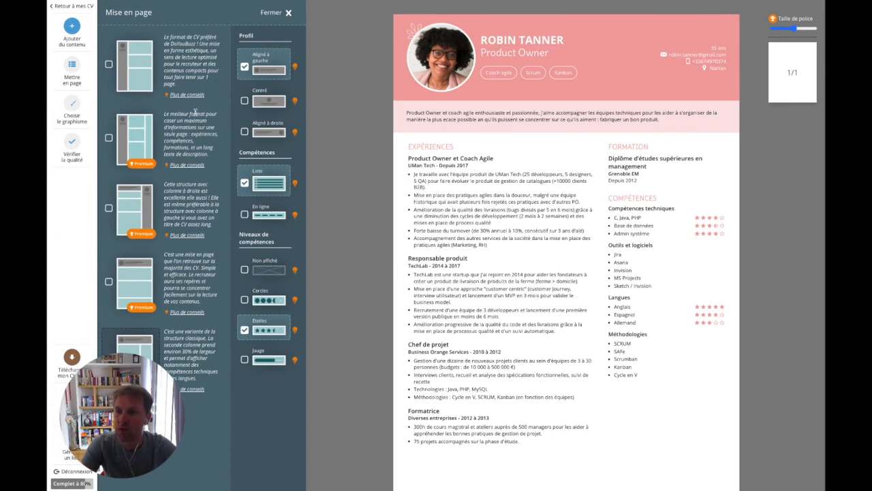
Switch to the layout with a coloured side column for photo, contacts and presentation
{"action": "left_click", "coordinate": [133, 68]}
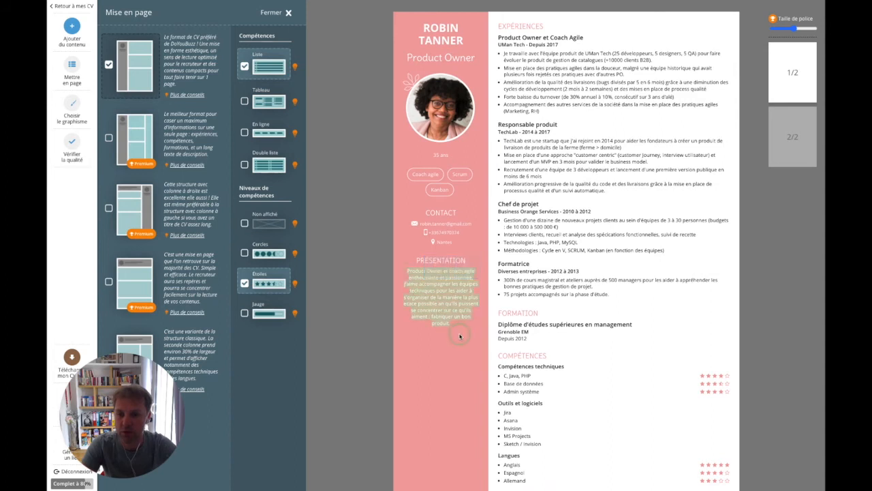
{"action": "scroll", "coordinate": [448, 346], "scroll_direction": "down", "scroll_amount": 2}
{"action": "scroll", "coordinate": [448, 346], "scroll_direction": "up", "scroll_amount": 2}
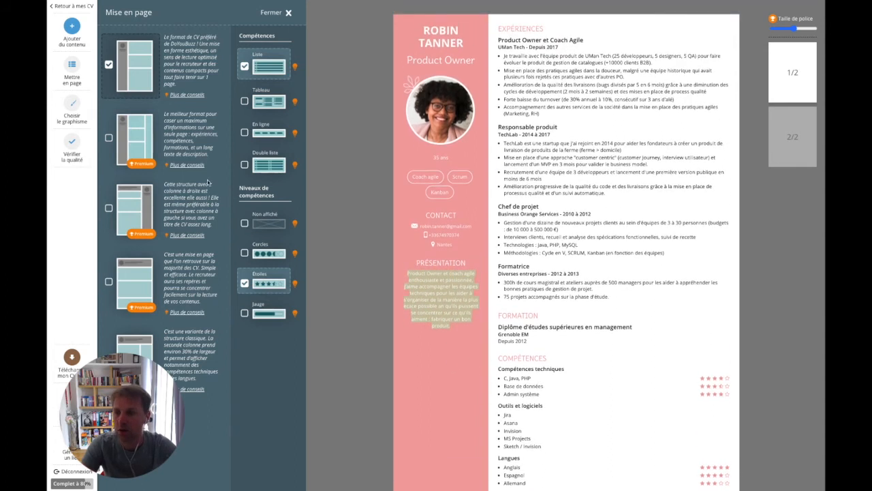
{"action": "left_click", "coordinate": [72, 103]}
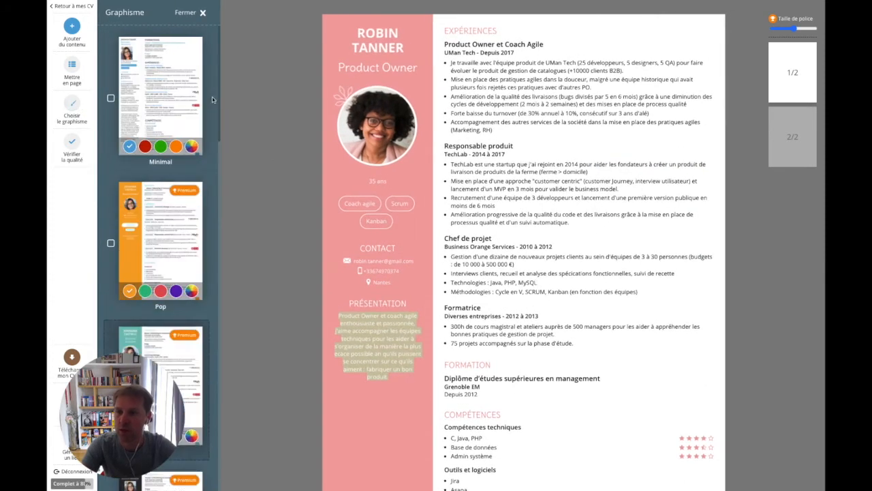
Try the Gem design in green, then in orange
{"action": "scroll", "coordinate": [172, 125], "scroll_direction": "down", "scroll_amount": 5}
{"action": "scroll", "coordinate": [171, 125], "scroll_direction": "down", "scroll_amount": 3}
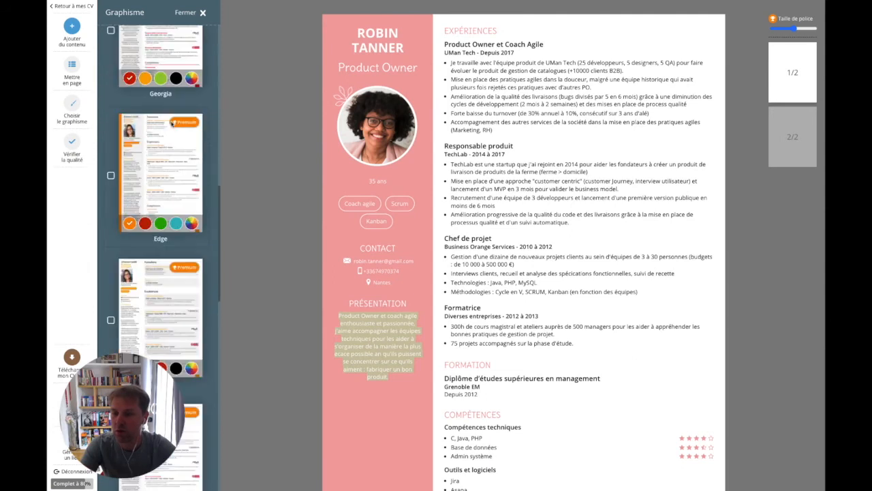
{"action": "scroll", "coordinate": [167, 156], "scroll_direction": "down", "scroll_amount": 3}
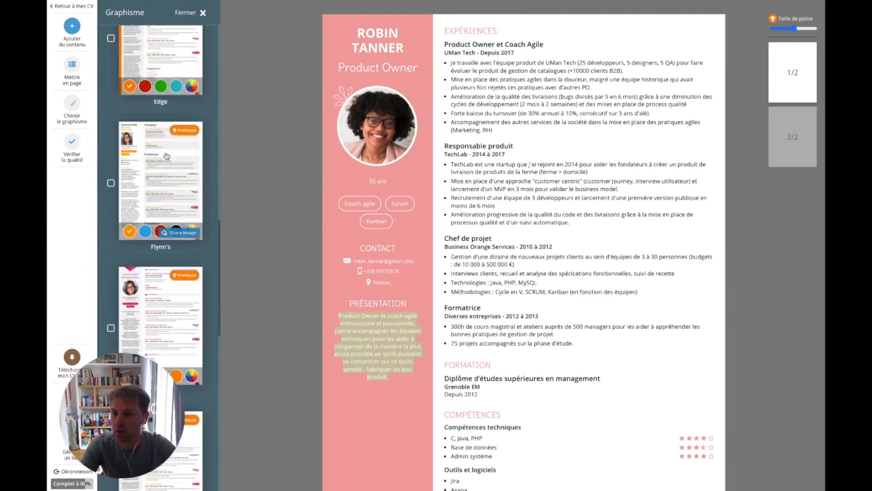
{"action": "left_click", "coordinate": [146, 220]}
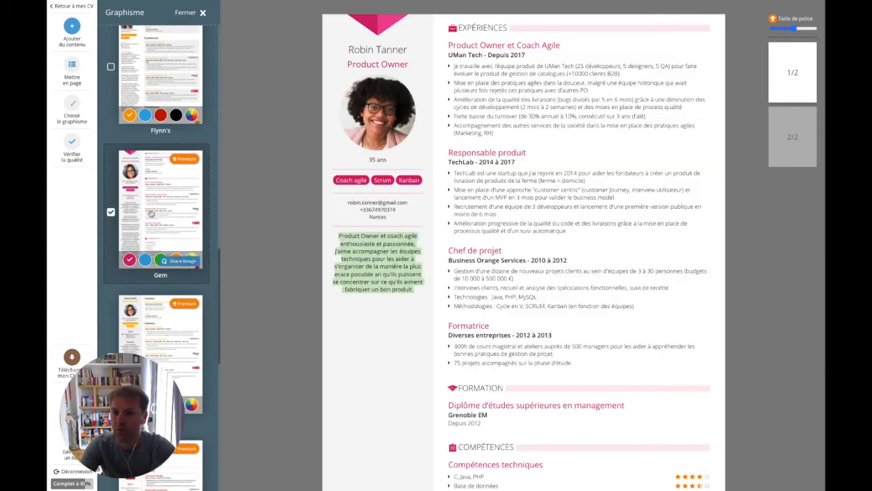
{"action": "left_click", "coordinate": [160, 259]}
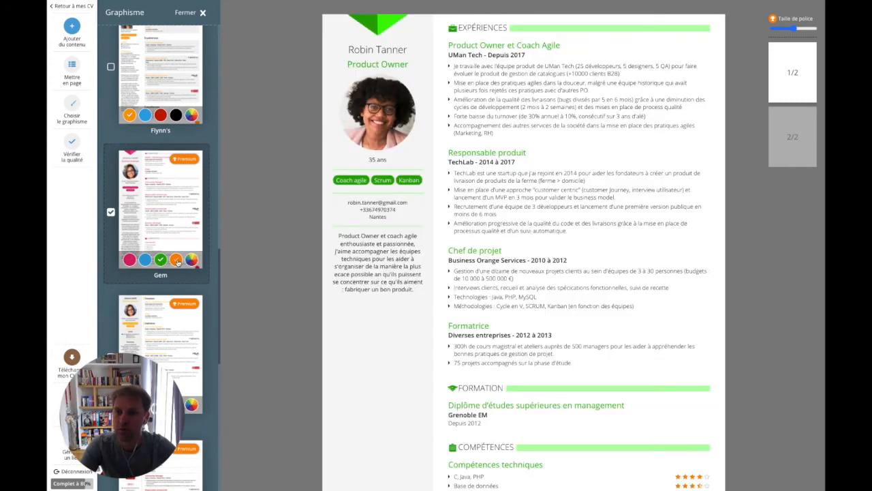
{"action": "left_click", "coordinate": [177, 260]}
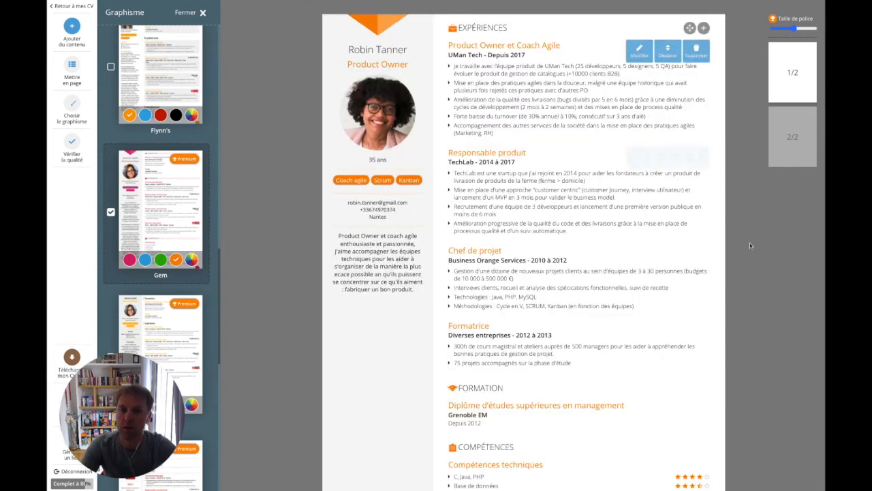
Switch to a header-style layout and apply the Mellow design in pink
{"action": "left_click", "coordinate": [72, 68]}
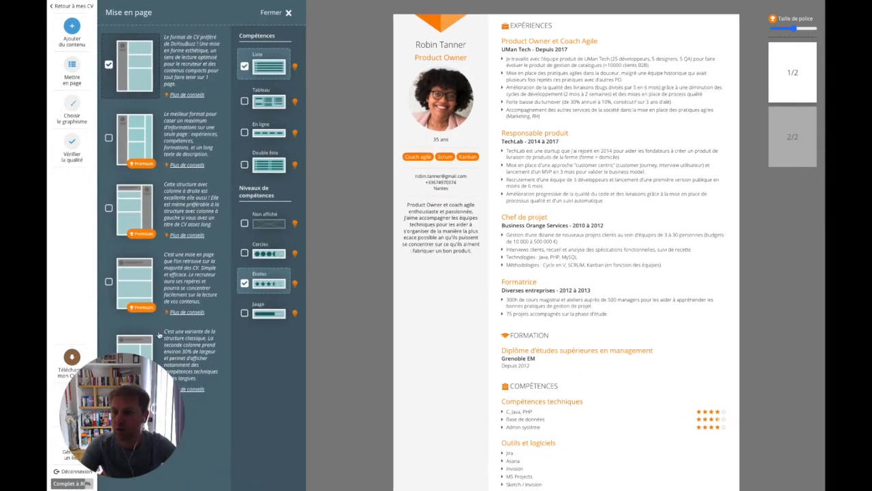
{"action": "left_click", "coordinate": [145, 343]}
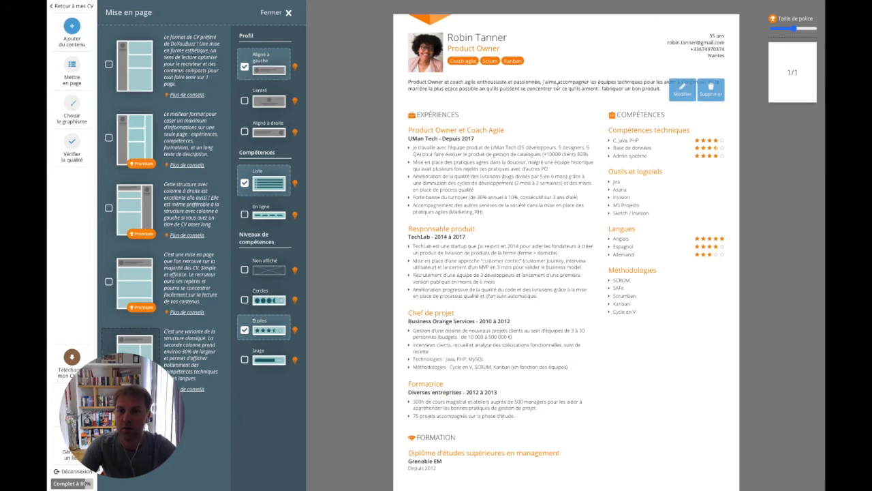
{"action": "left_click", "coordinate": [72, 106]}
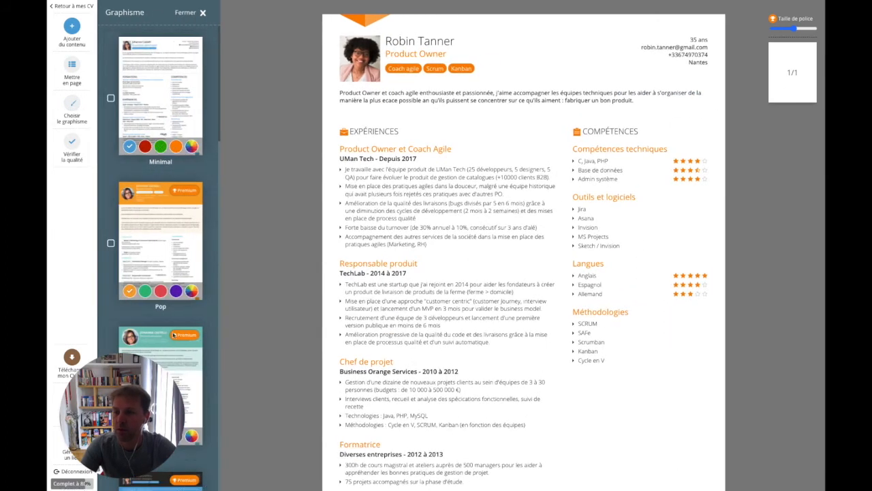
{"action": "scroll", "coordinate": [171, 249], "scroll_direction": "down", "scroll_amount": 3}
{"action": "left_click", "coordinate": [167, 278]}
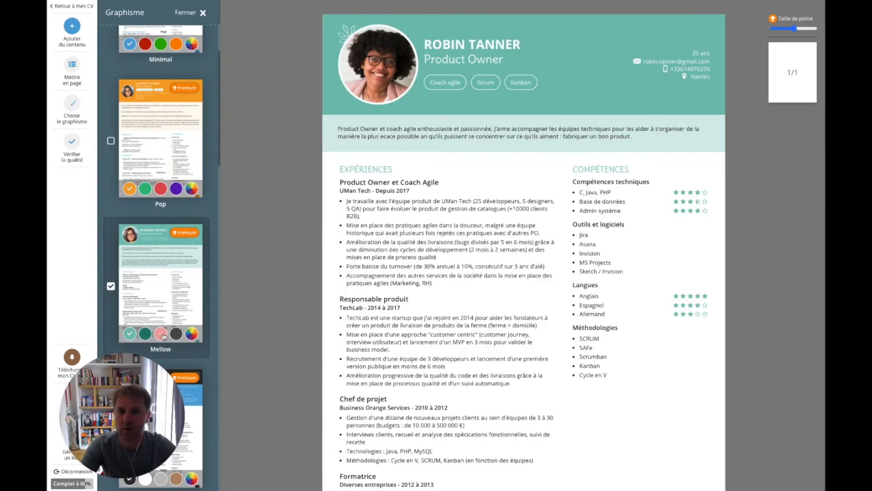
{"action": "left_click", "coordinate": [161, 334]}
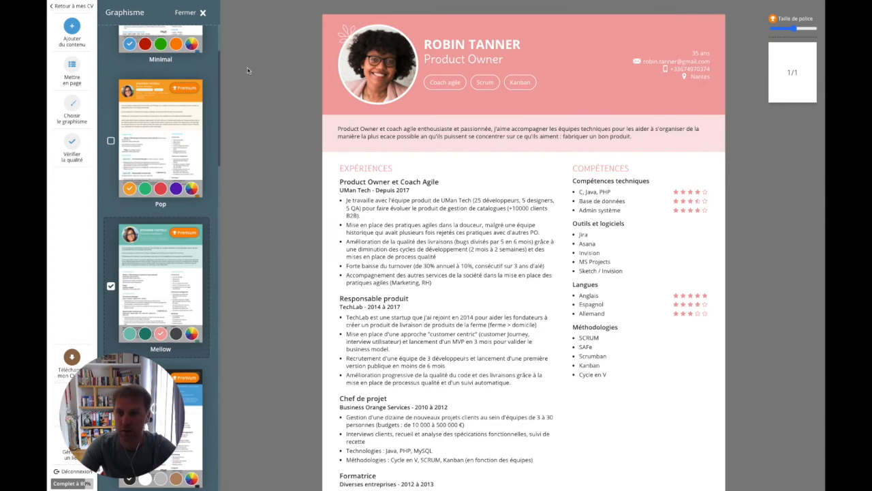
{"action": "left_click", "coordinate": [185, 12]}
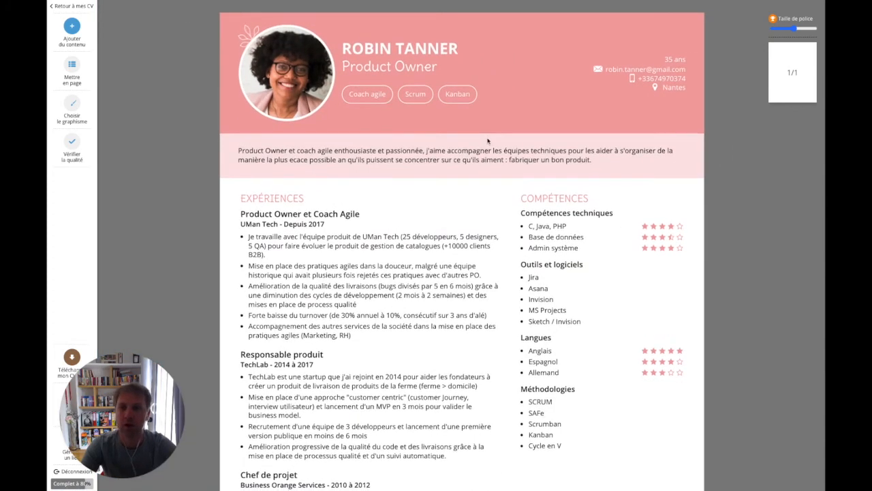
{"action": "scroll", "coordinate": [487, 147], "scroll_direction": "down", "scroll_amount": 3}
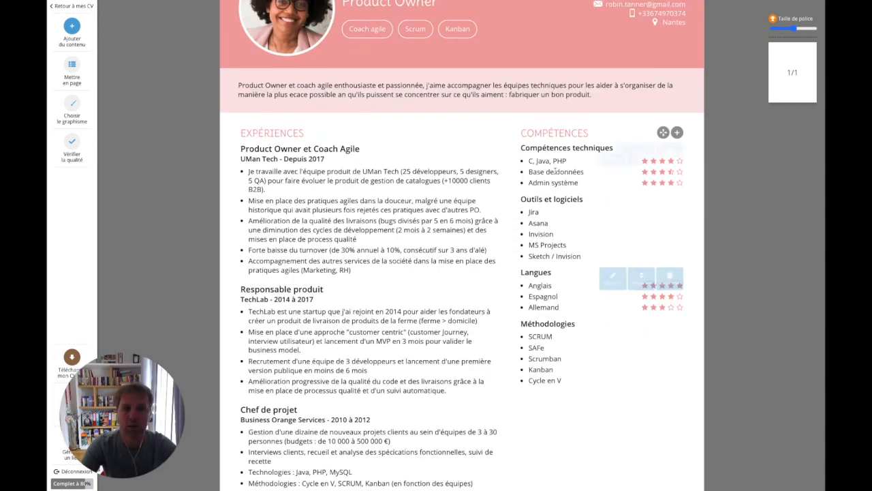
{"action": "scroll", "coordinate": [532, 163], "scroll_direction": "up", "scroll_amount": 2}
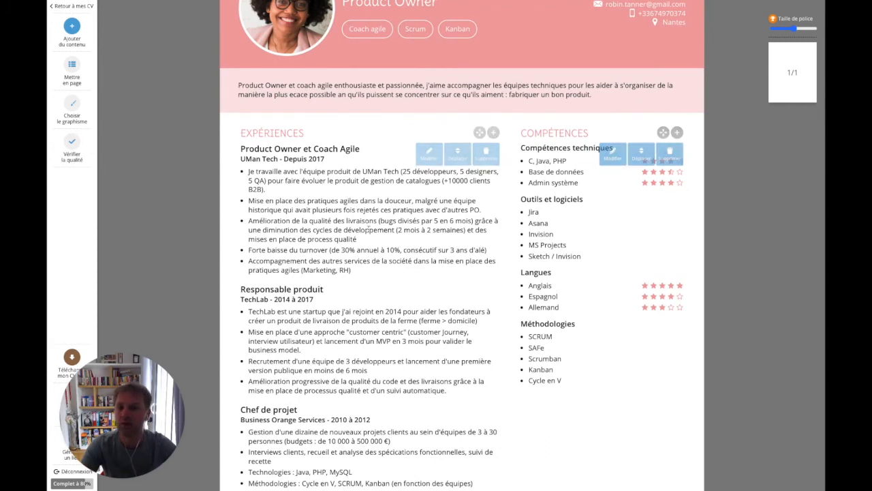
{"action": "scroll", "coordinate": [589, 178], "scroll_direction": "down", "scroll_amount": 1}
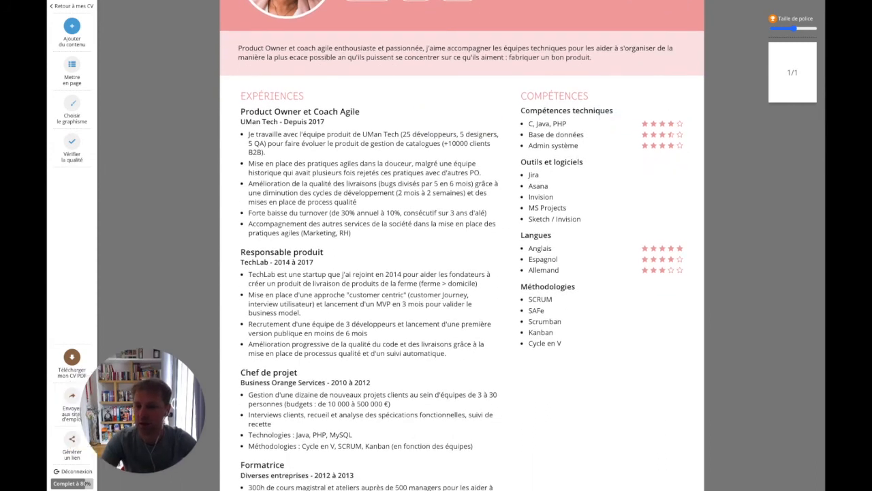
{"action": "scroll", "coordinate": [429, 291], "scroll_direction": "up", "scroll_amount": 3}
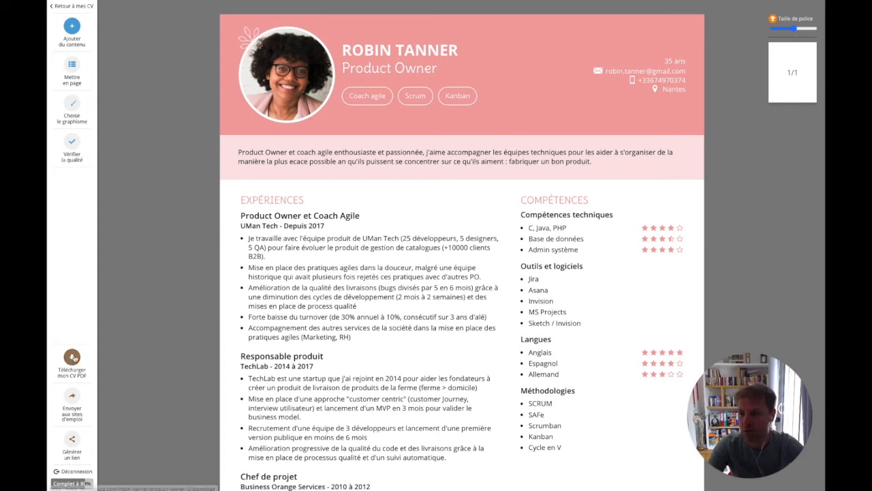
Download the CV as a one-page PDF, check it, then return to the DoYouBuzz tab
{"action": "left_click", "coordinate": [73, 359]}
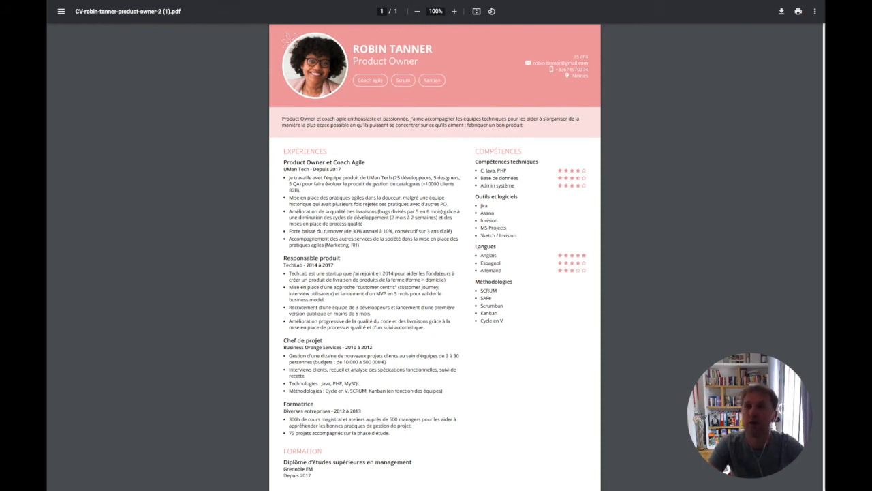
{"action": "left_click", "coordinate": [358, 1]}
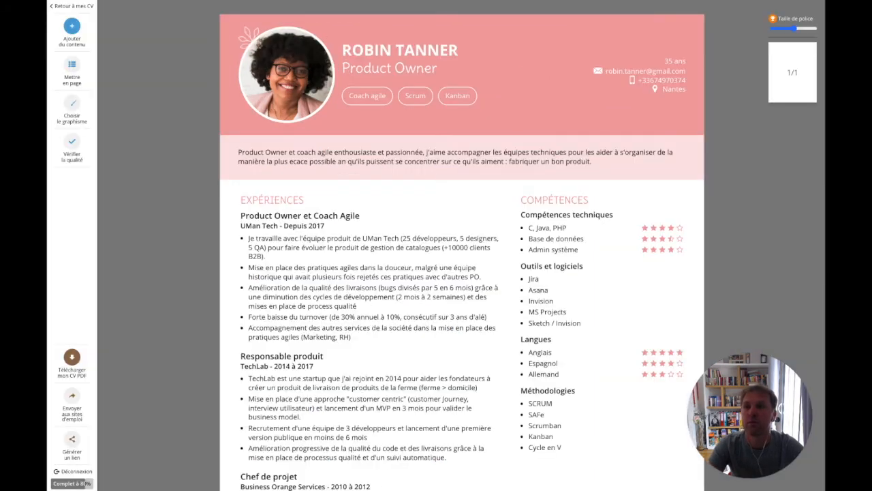
Generate a private share link to the CV, copy it, and close the panel
{"action": "left_click", "coordinate": [72, 443]}
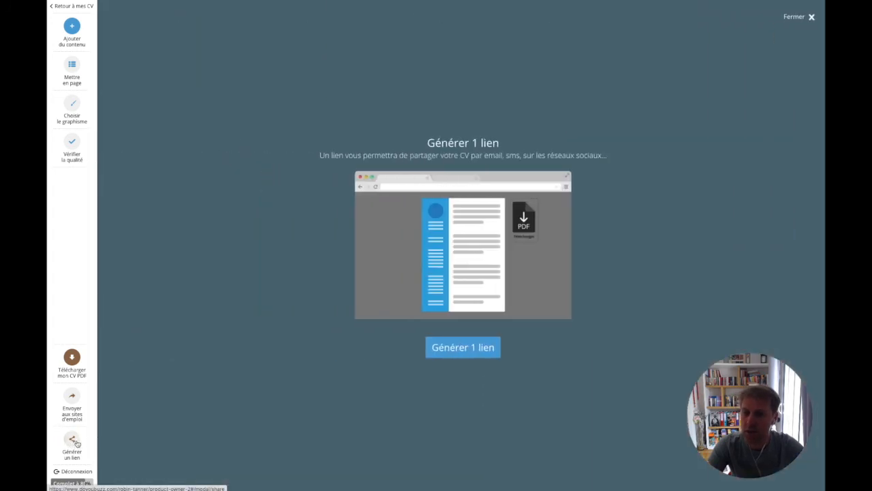
{"action": "left_click", "coordinate": [477, 351]}
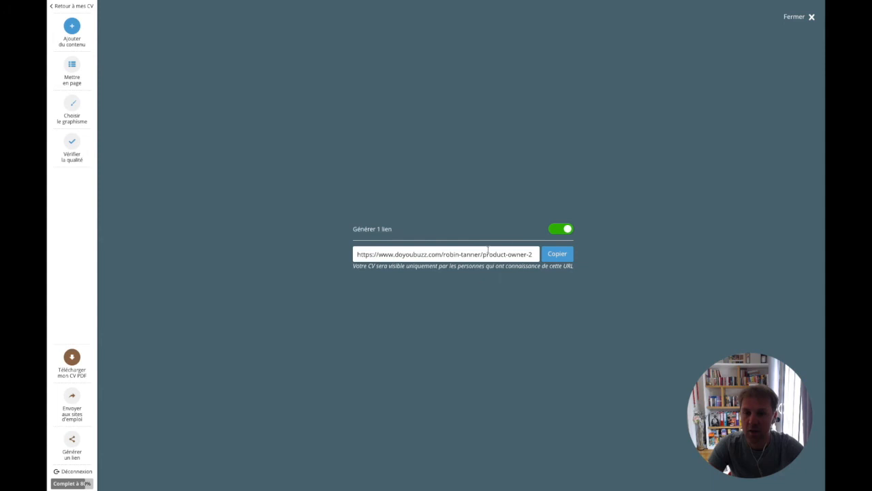
{"action": "left_click", "coordinate": [562, 258]}
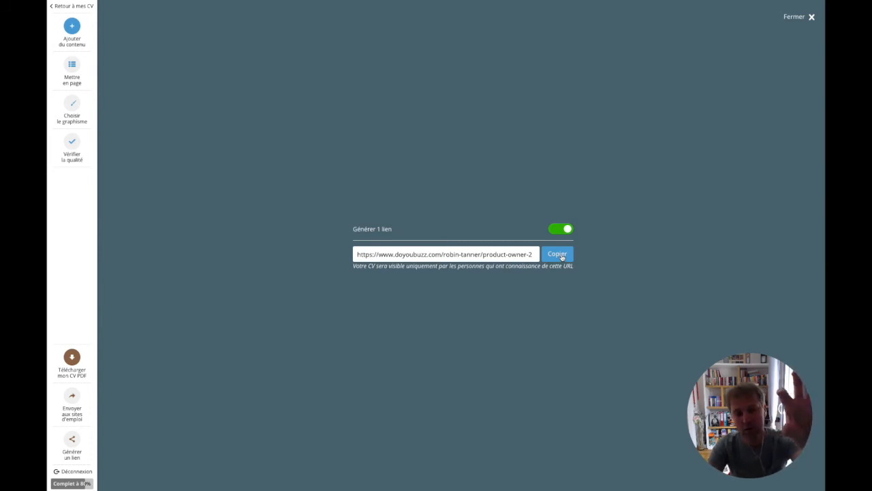
{"action": "left_click", "coordinate": [794, 16]}
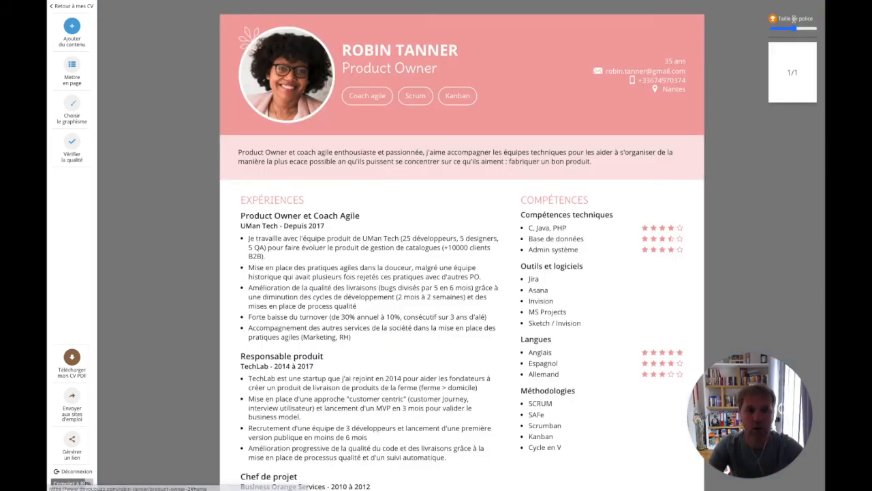